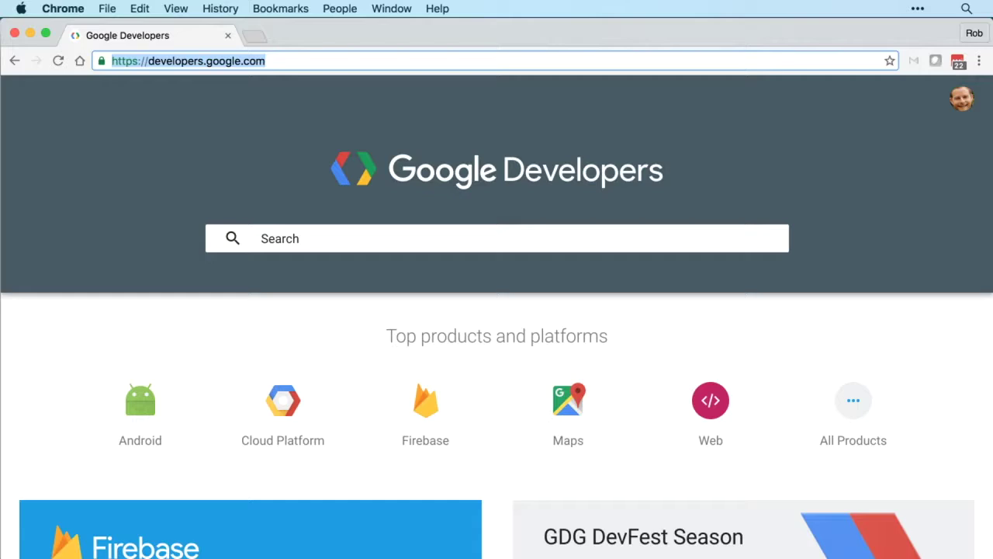
Step: Go from the Google Developers home page to the Android Developers site
click(140, 440)
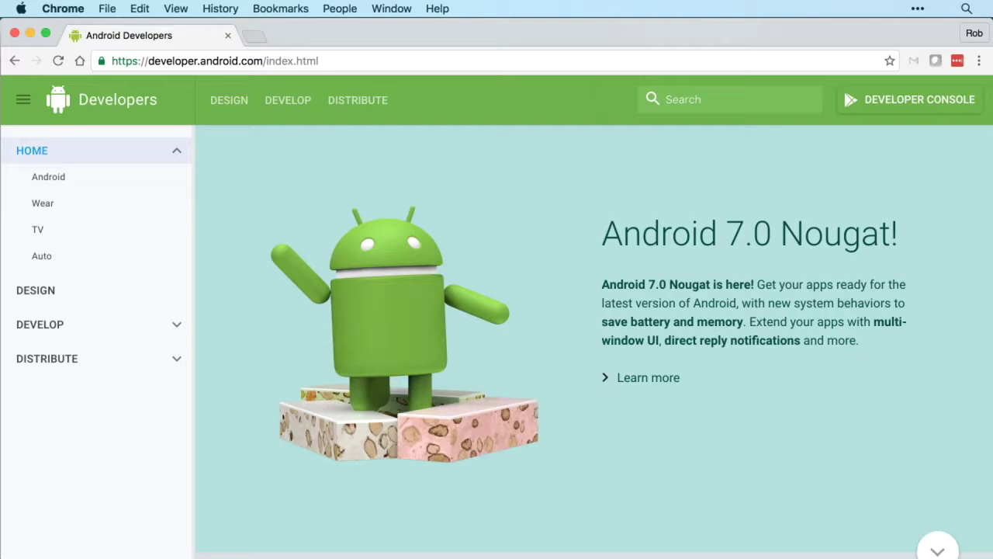
Step: Browse the Develop and Design sections, then reach the Play Console's Add New Application form
click(177, 324)
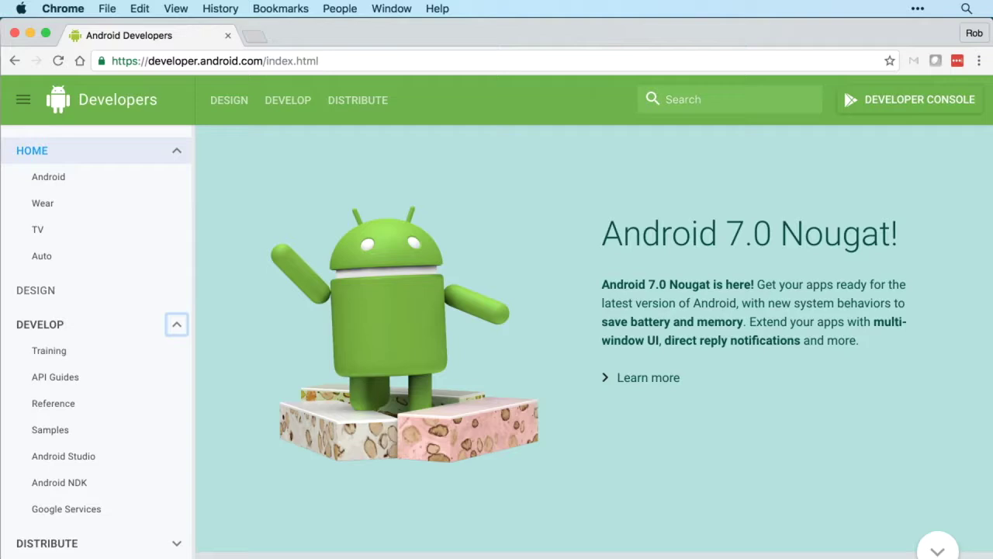
click(35, 291)
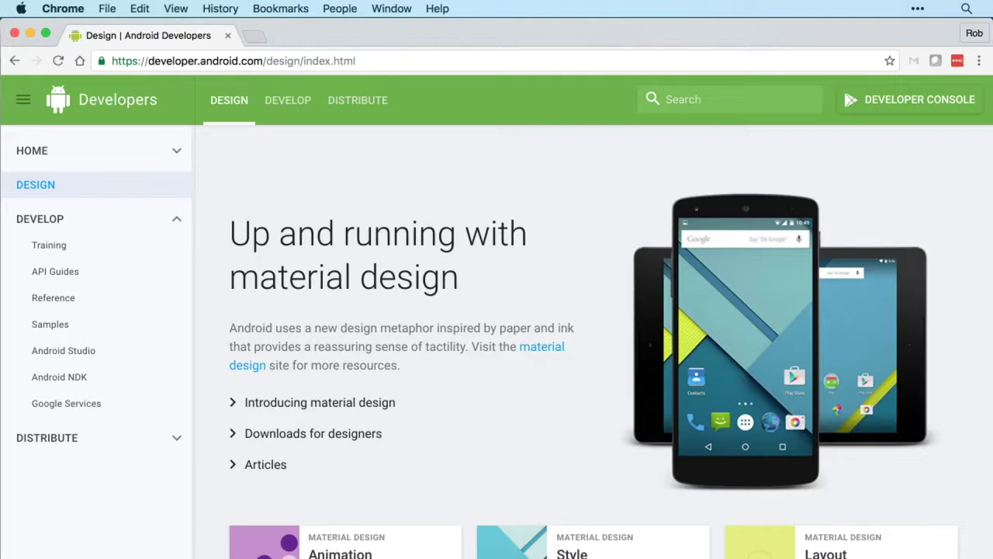
scroll(593, 342, down, 5)
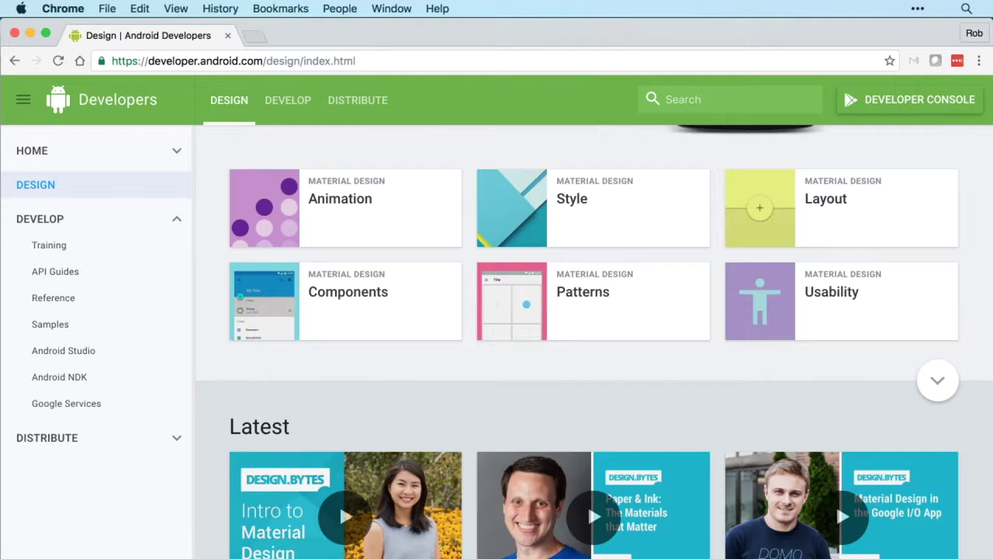
key(super+r)
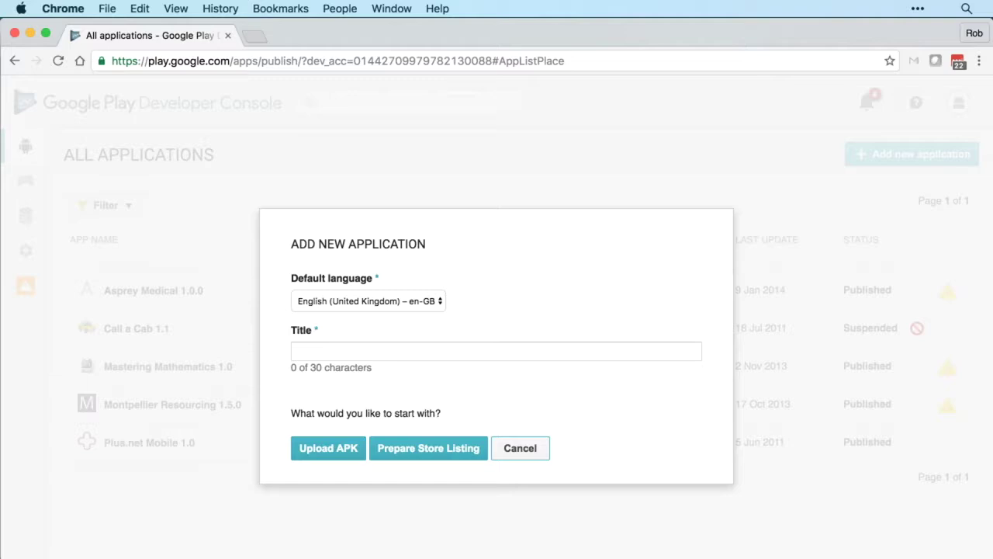
Step: Create the app draft titled 'Currency Converter By' followed by the developer's name
click(496, 351)
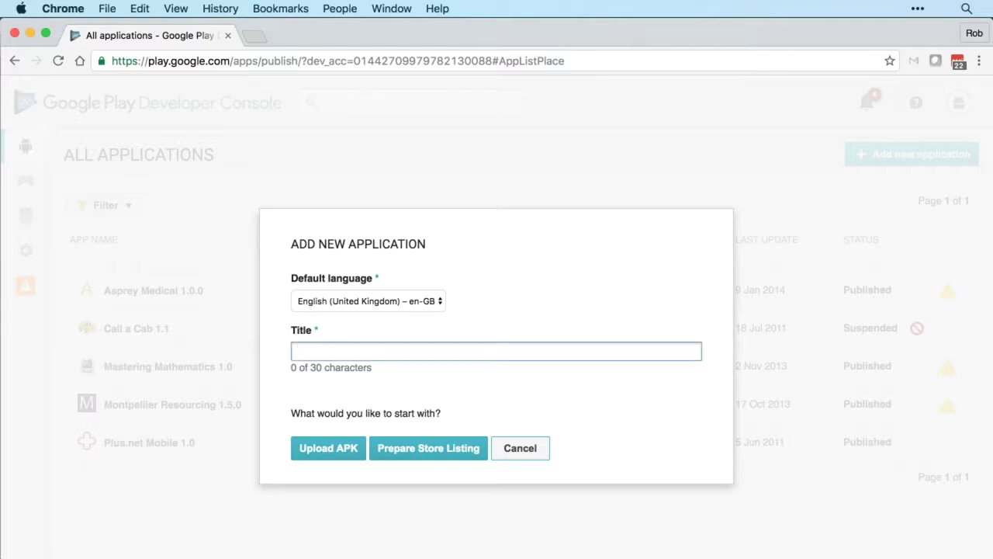
text(Currency Converter)
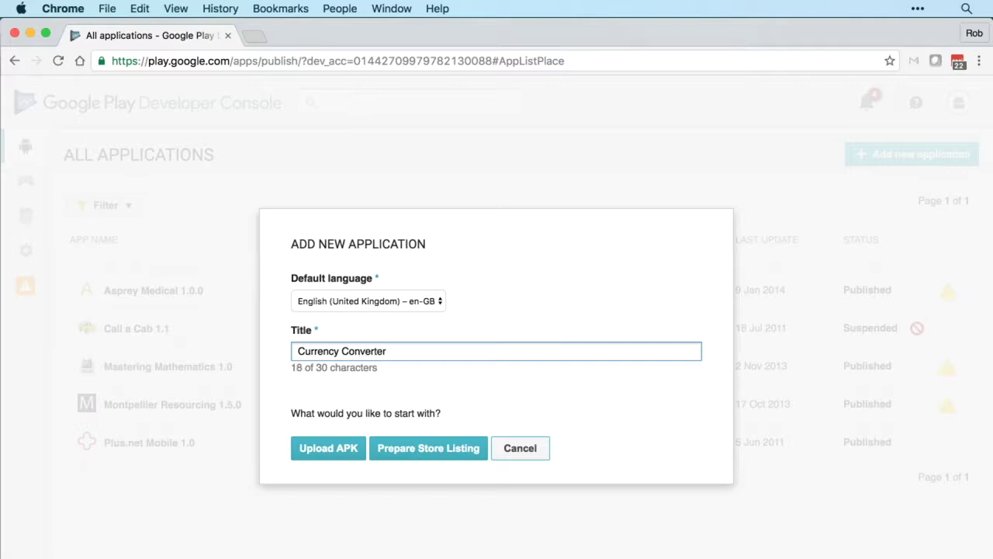
text(By Rob)
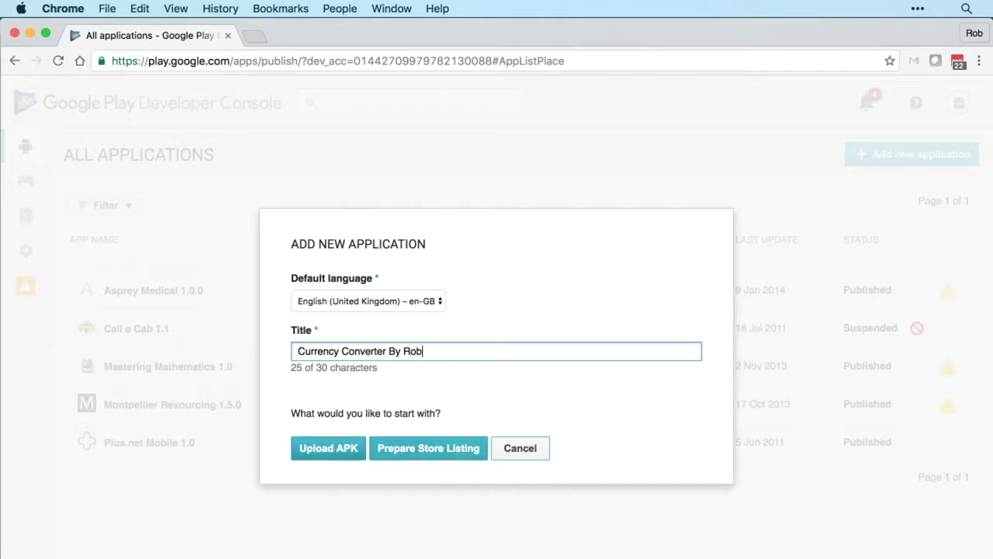
key(Return)
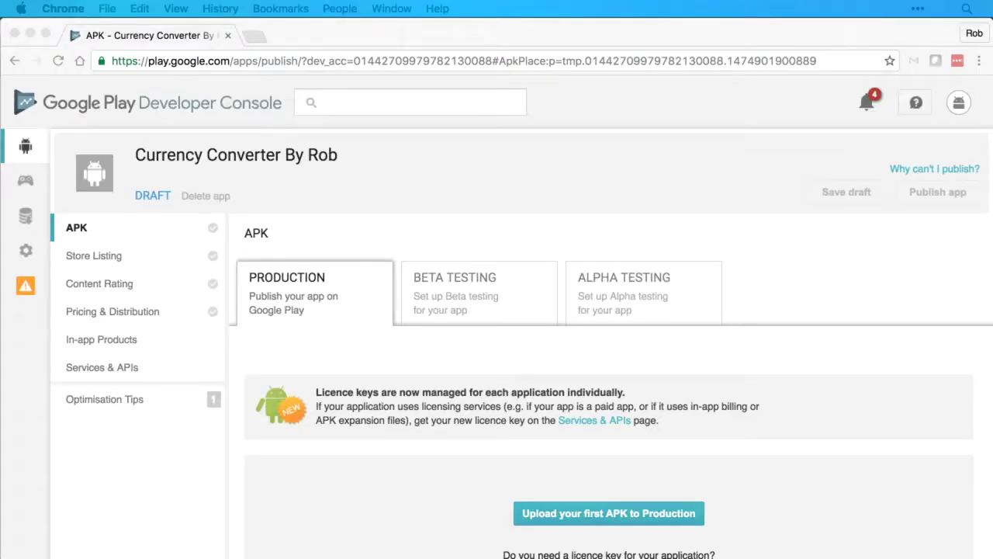
Step: Scroll down the new Currency Converter draft's APK page to review it
scroll(497, 322, down, 4)
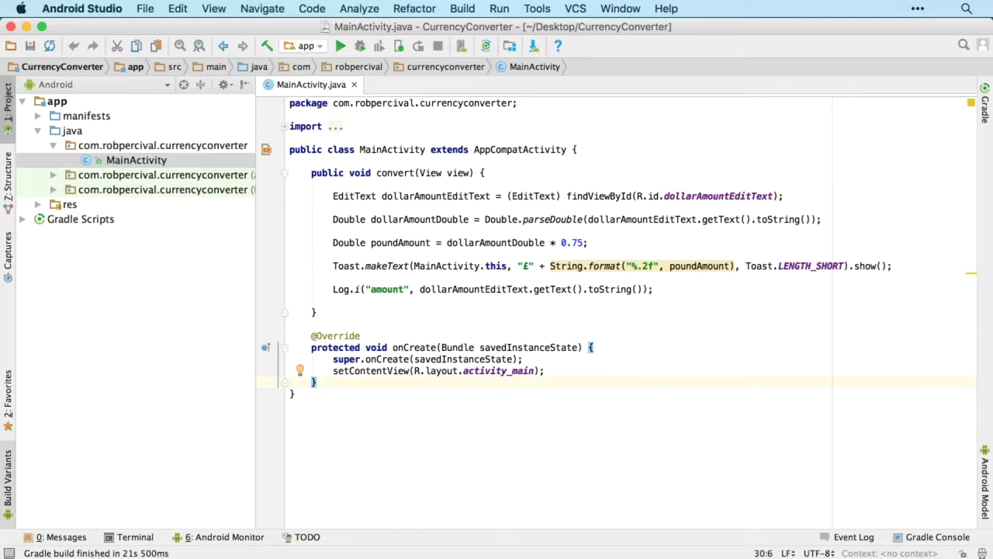
Step: Change the app module's build variant from debug to release in the Build Variants panel
click(7, 482)
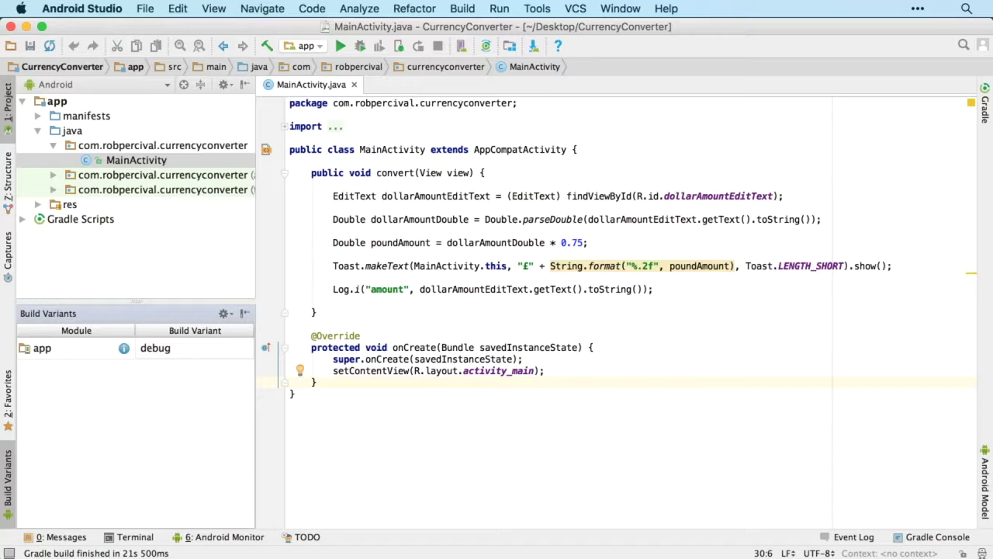
click(194, 347)
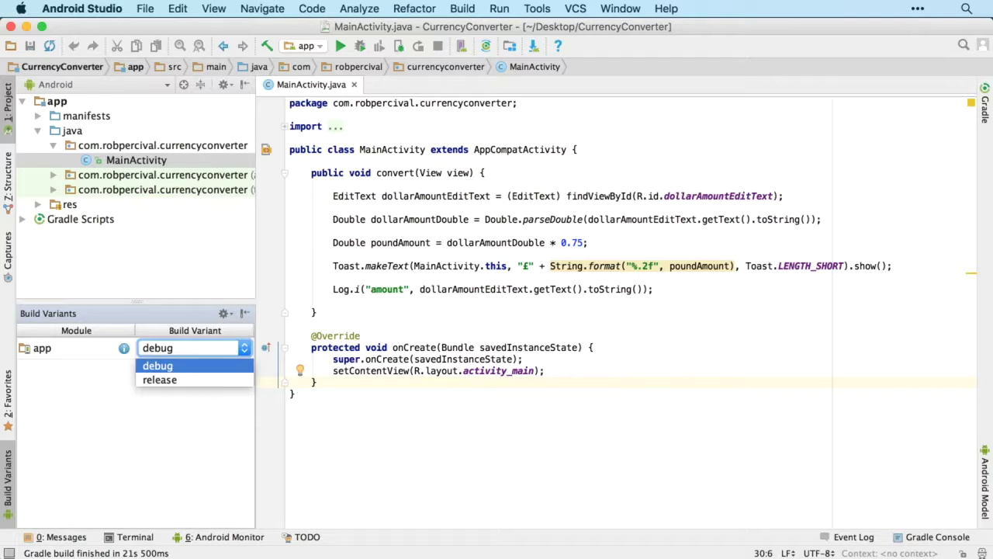
key(Down)
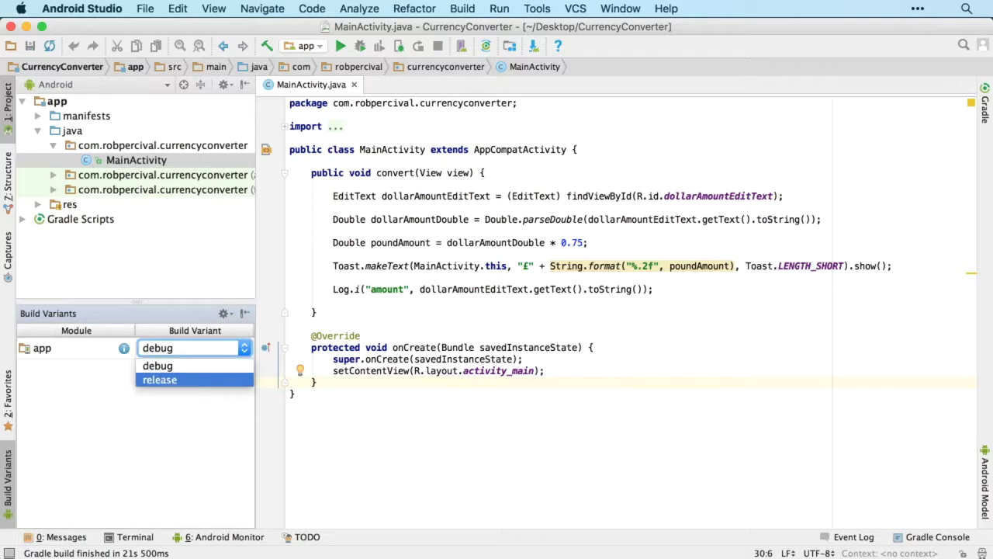
key(Return)
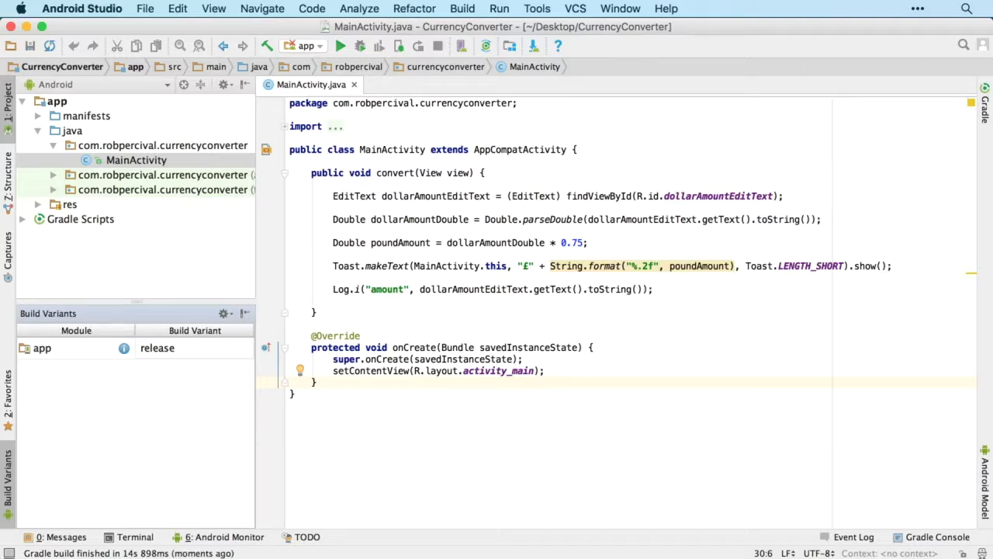
click(462, 9)
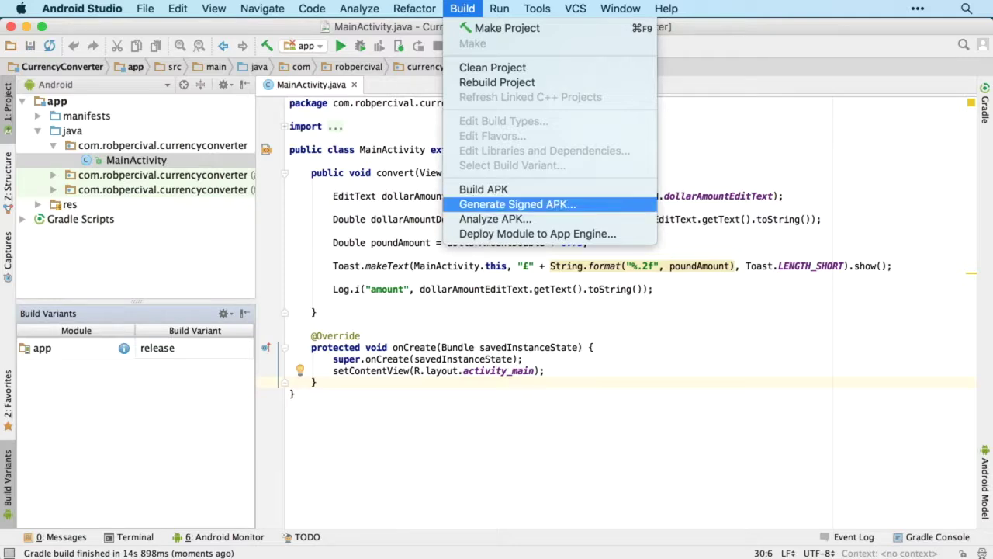
Step: Start generating a signed APK for module app and begin creating a new key store
click(518, 204)
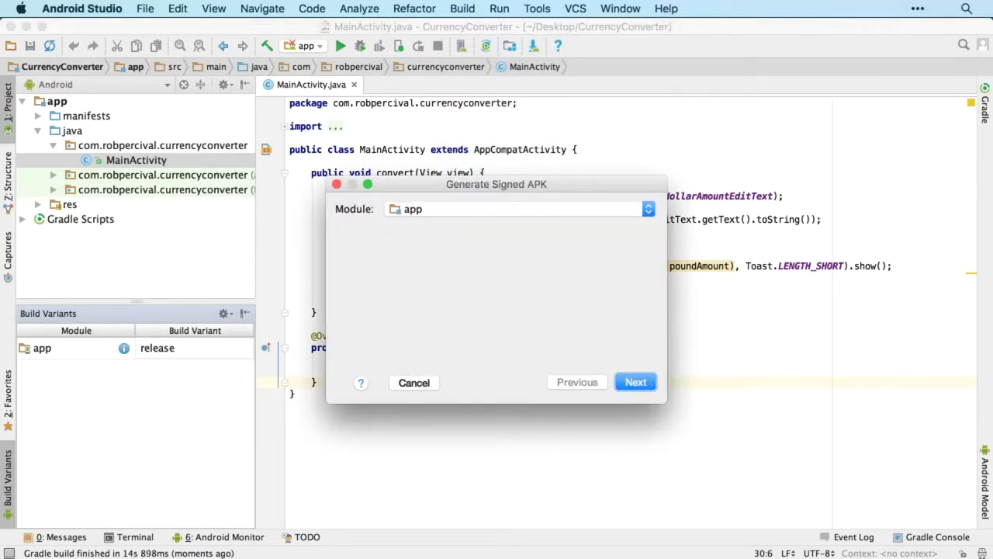
key(Return)
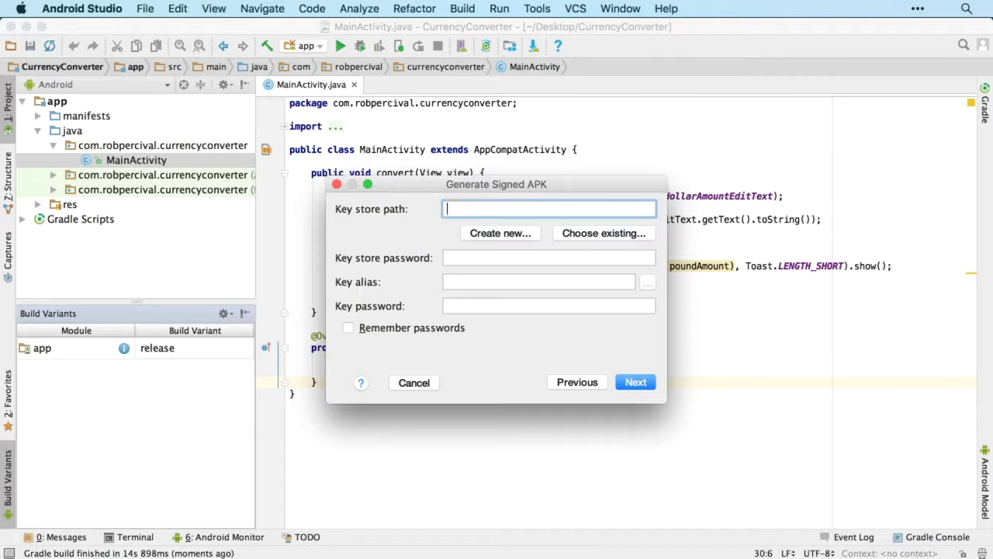
click(500, 232)
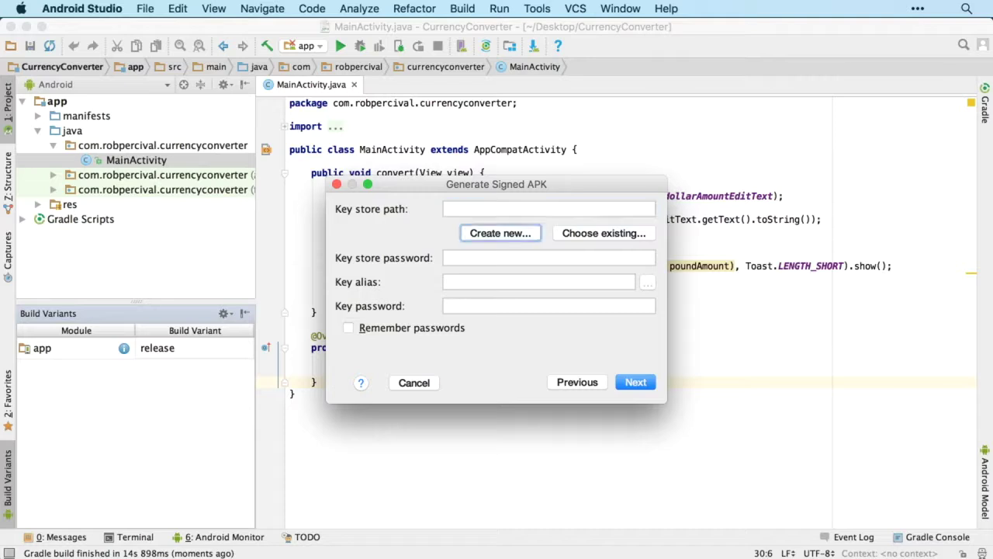
key(super+shift+2)
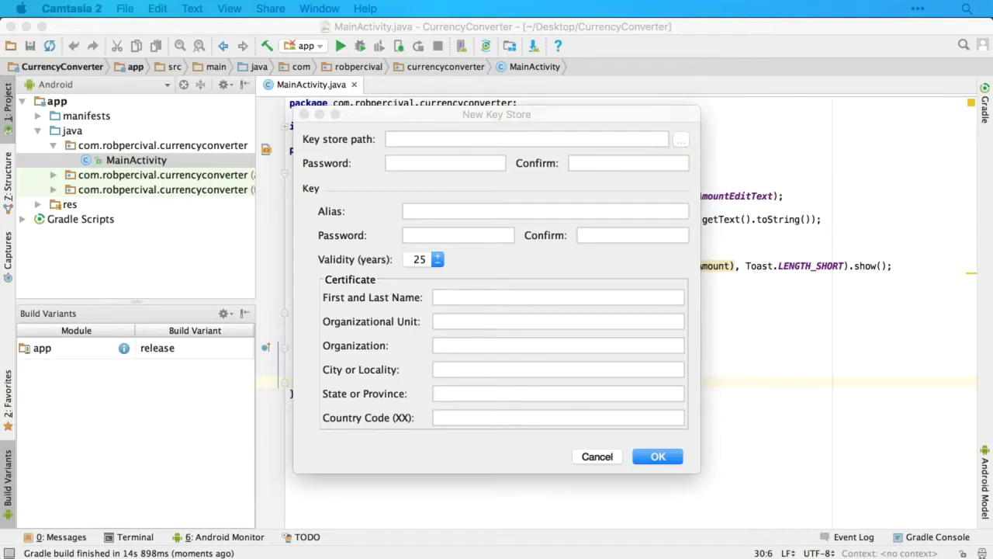
Step: Set the new key store's path to currencyconverterkeystore.jks on the Desktop
click(681, 139)
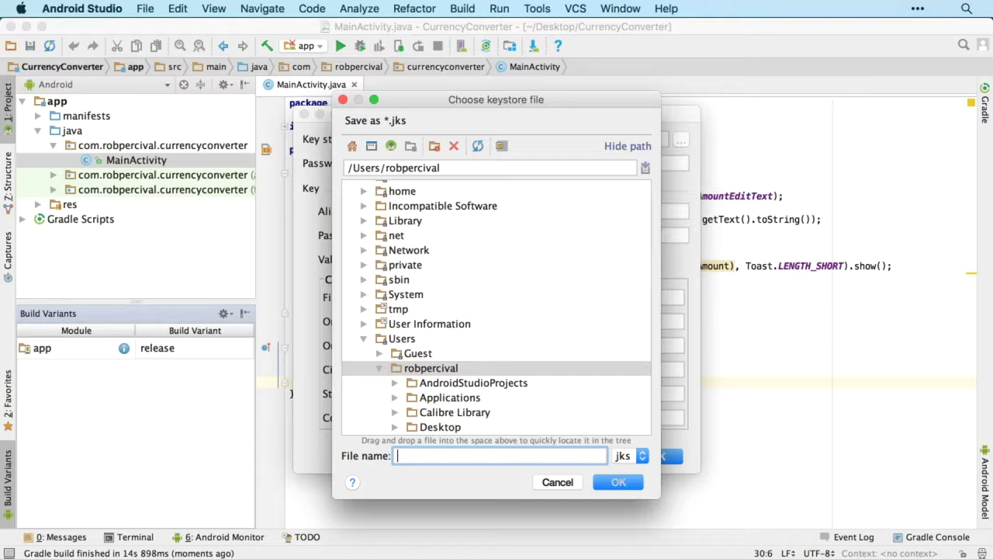
click(440, 305)
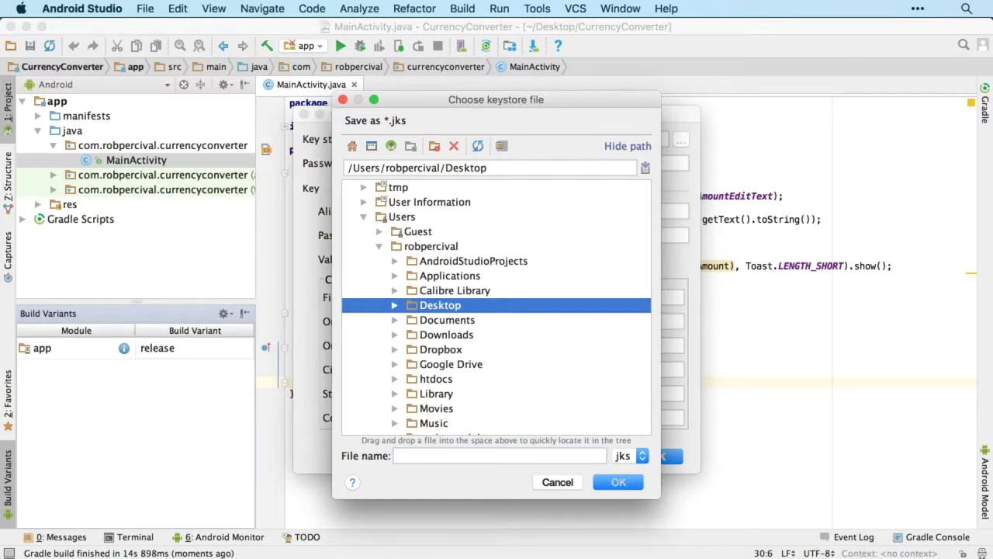
click(501, 455)
text(cur)
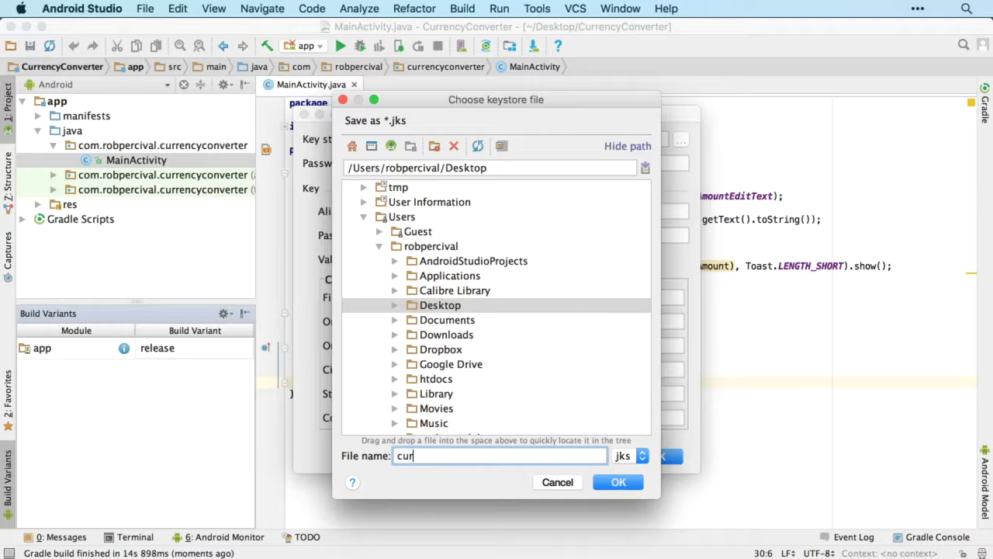
text(rencyconverterkeystore)
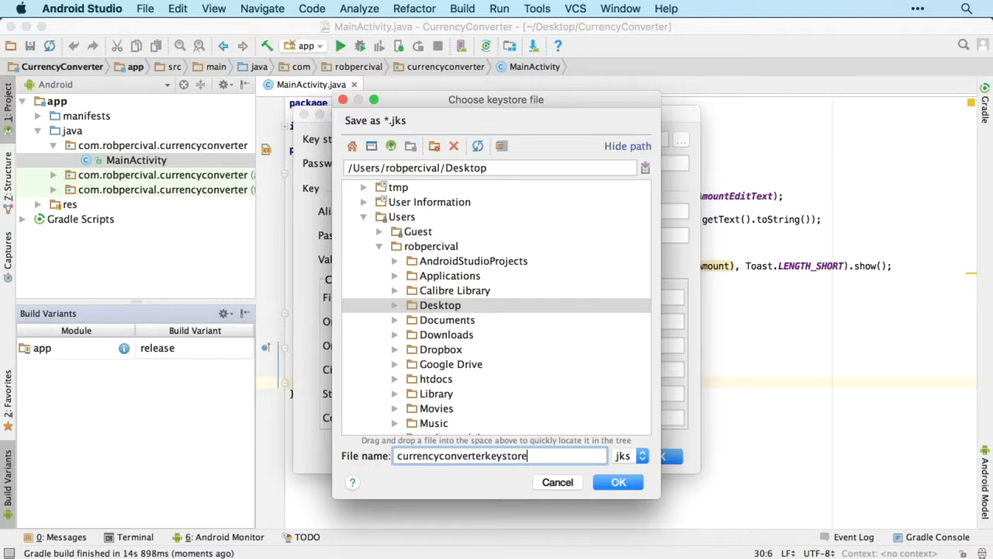
key(Return)
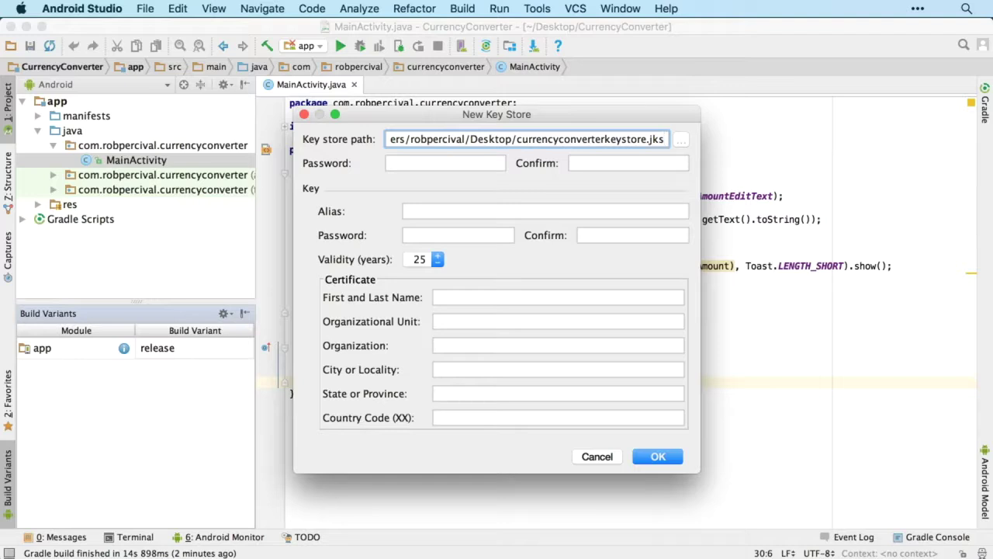
Step: Enter and confirm the key store password, alias currencyconverterkey, and the key password
click(445, 163)
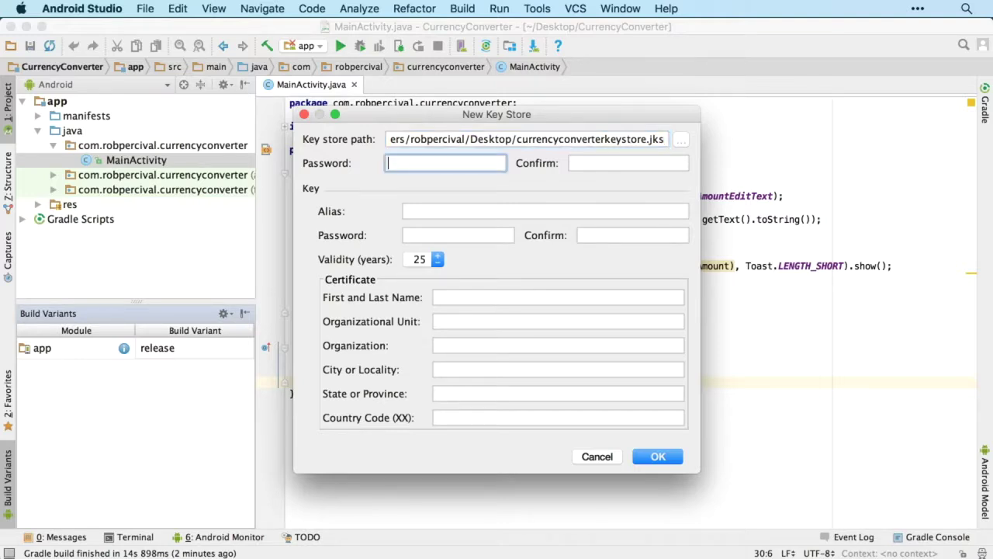
text(password)
key(Tab)
text(password)
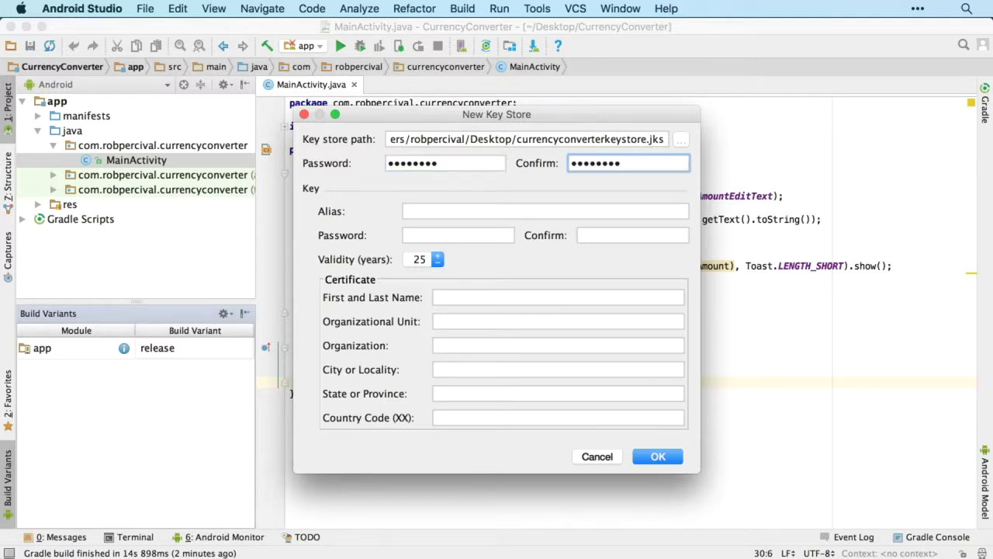
click(545, 211)
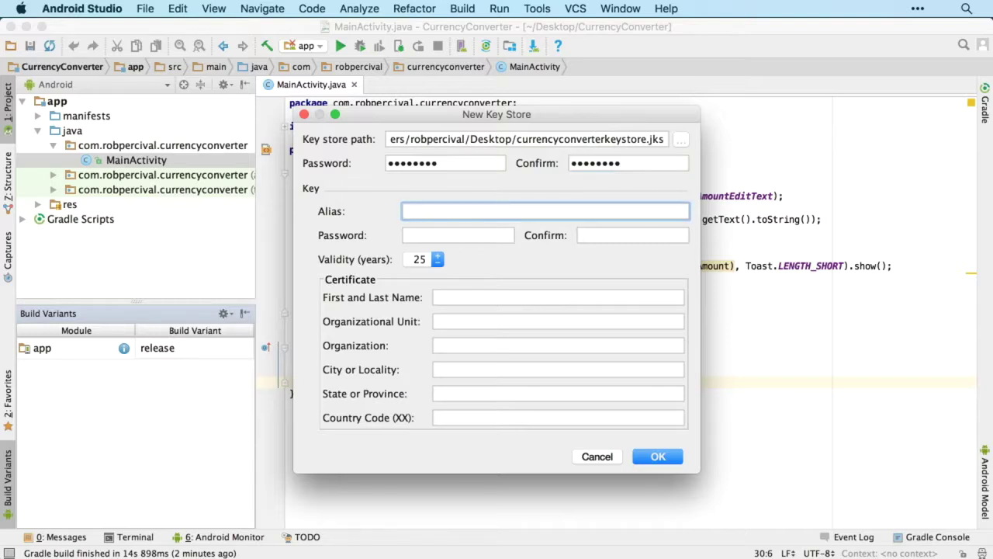
key(super+alt+2)
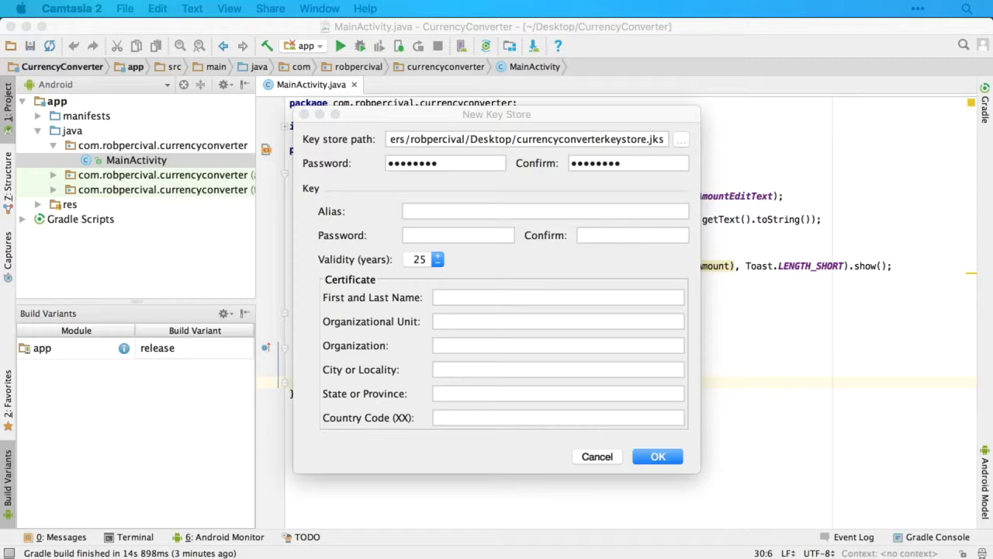
key(super+alt+2)
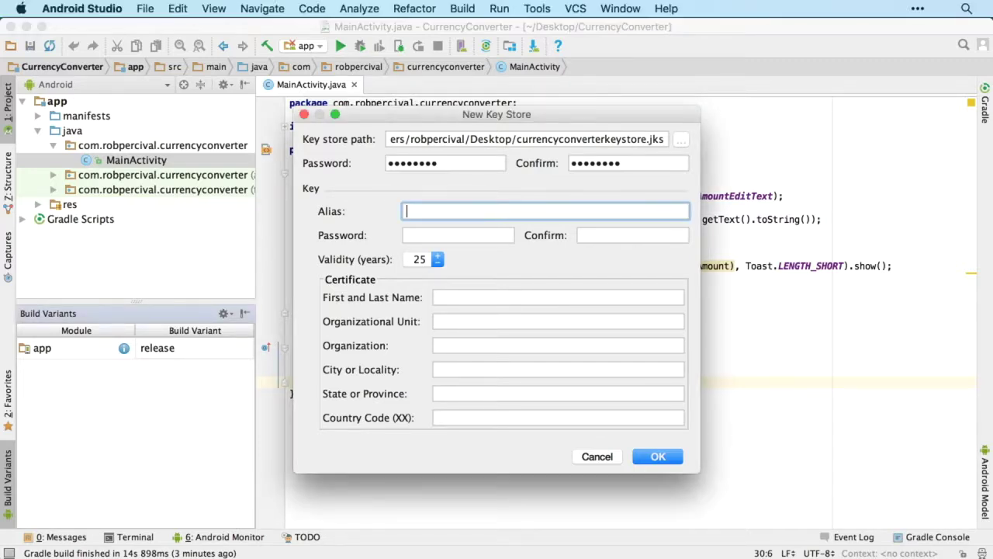
text(currenc)
text(yconverterkey)
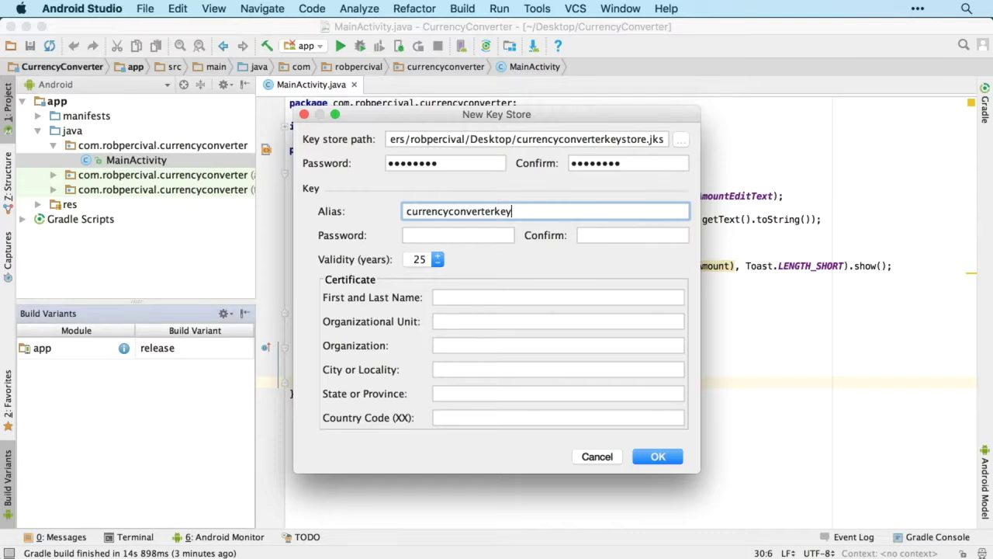
click(458, 235)
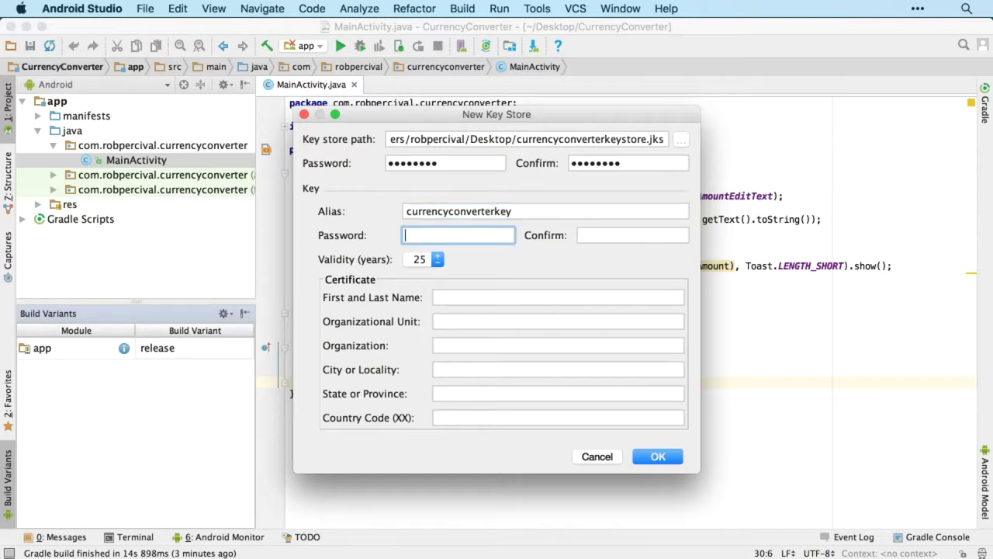
text(••••••••)
click(632, 235)
text(••••••••)
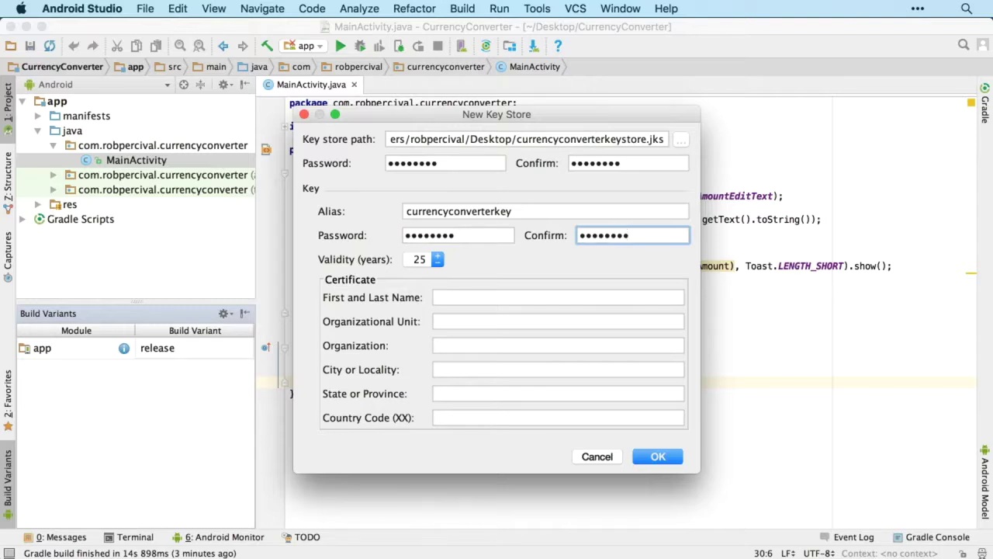
Step: Fill the certificate with the owner's name, unit, city Cambridge, Cambridgeshire, country UK, and create it
click(543, 297)
text(Rob Percival)
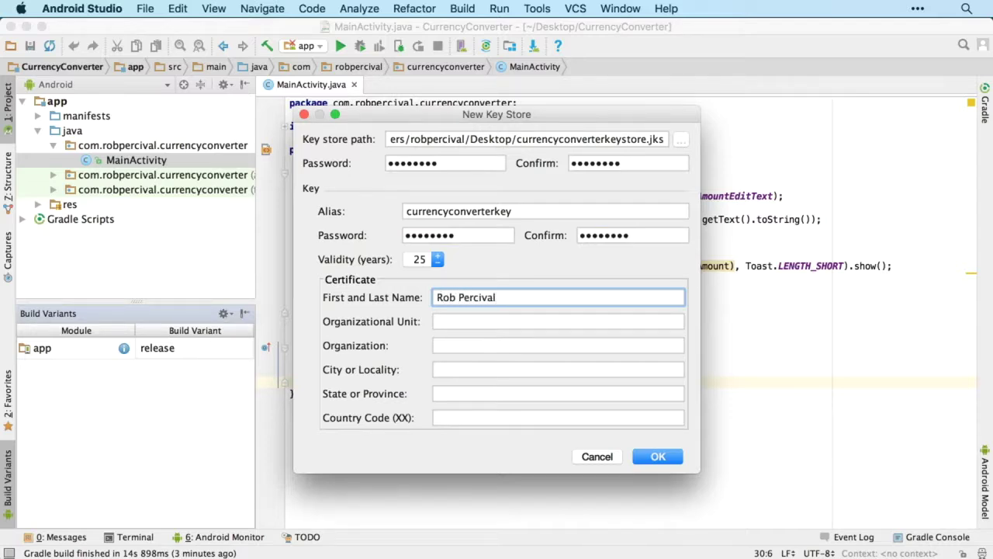
click(558, 321)
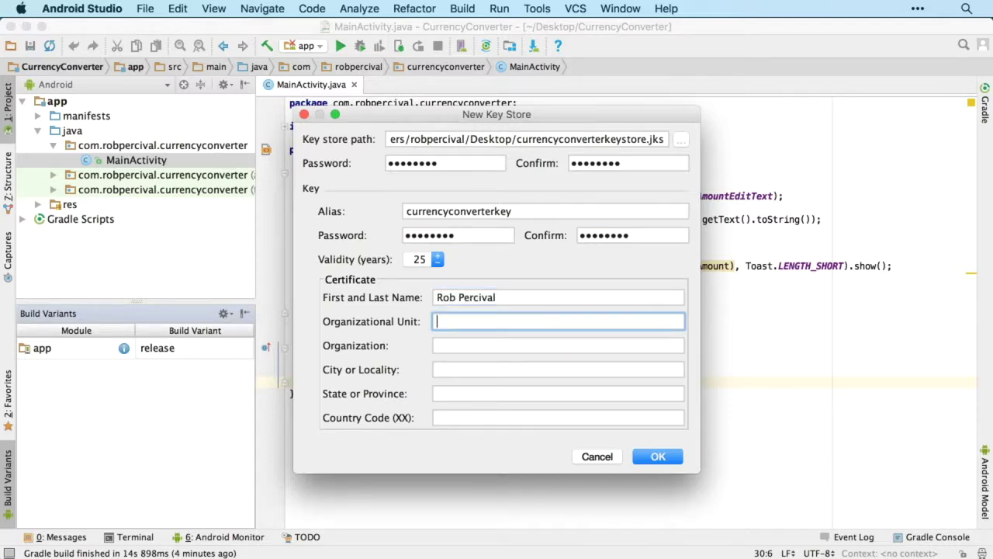
text(Rob Percival)
click(559, 346)
text(Rob Percival)
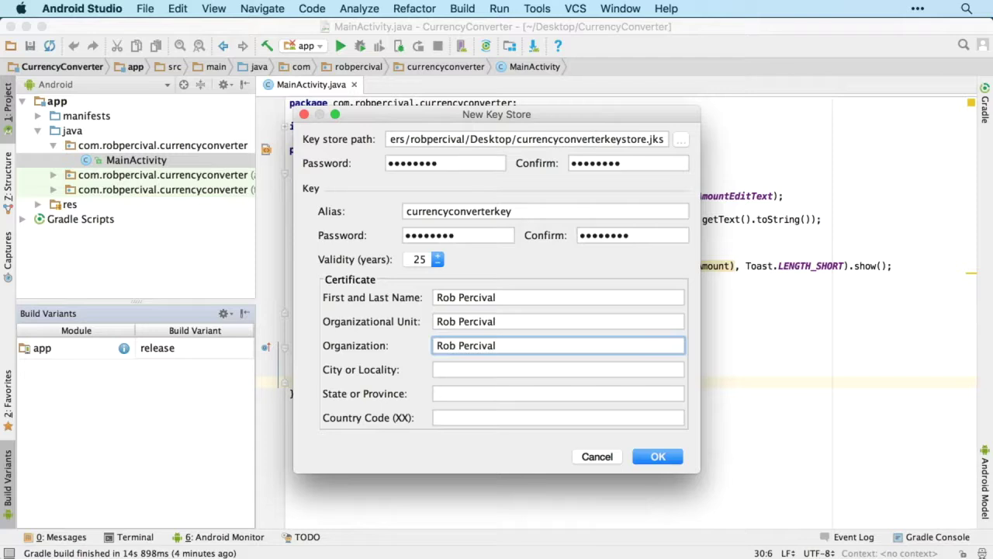
click(558, 370)
text(Cambridge)
key(Tab)
text(Cambridgeshire)
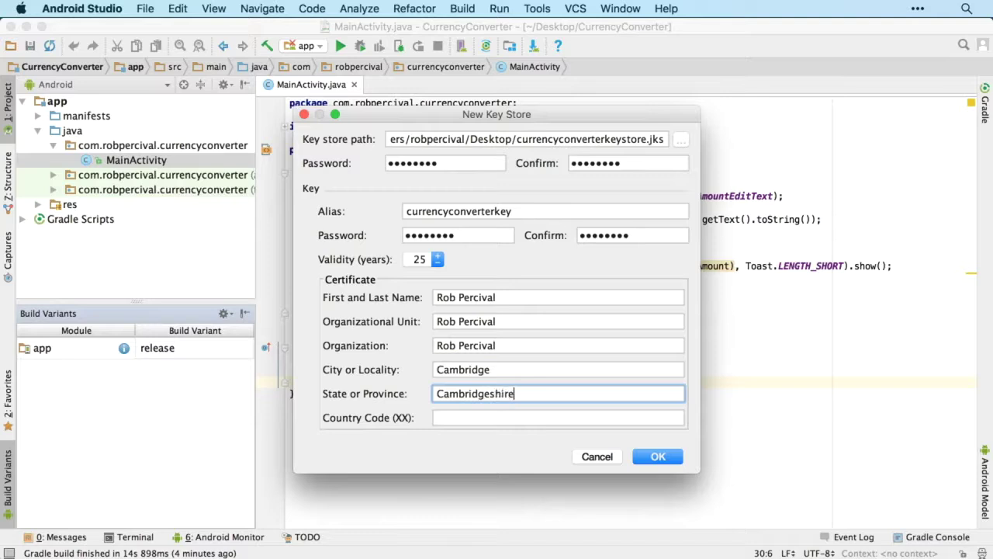
click(559, 418)
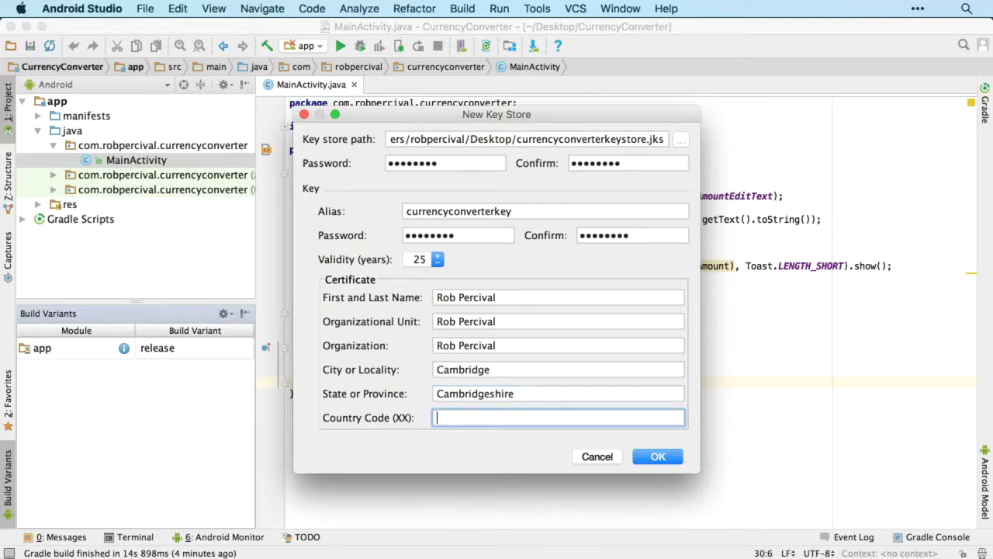
text(UK)
key(Return)
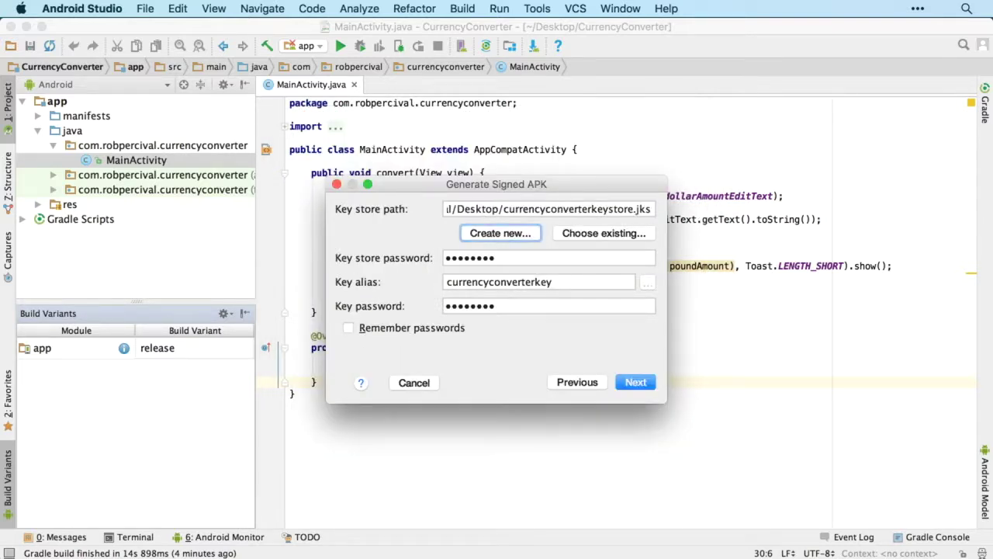
Step: Remember the signing passwords, set a master password, and build the signed release APK
click(349, 327)
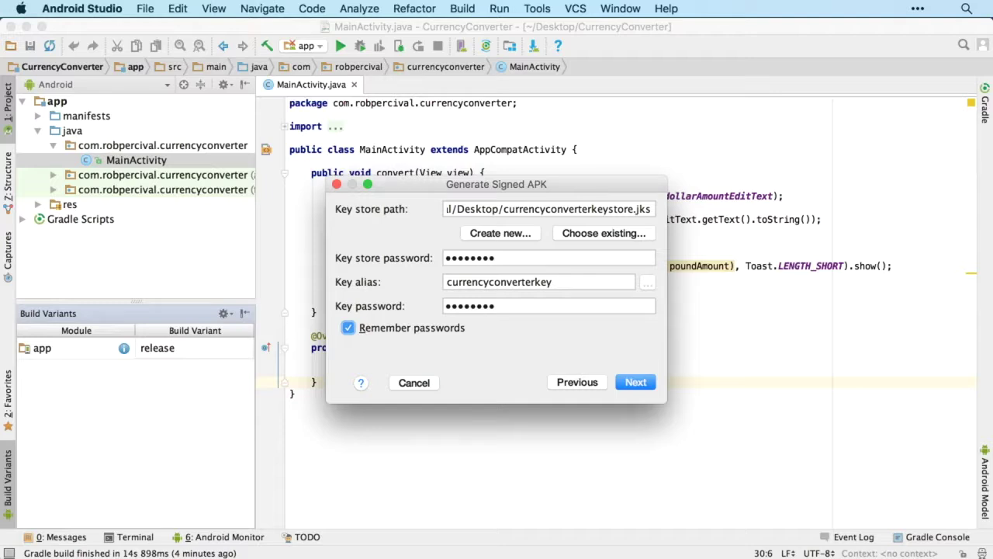
key(Return)
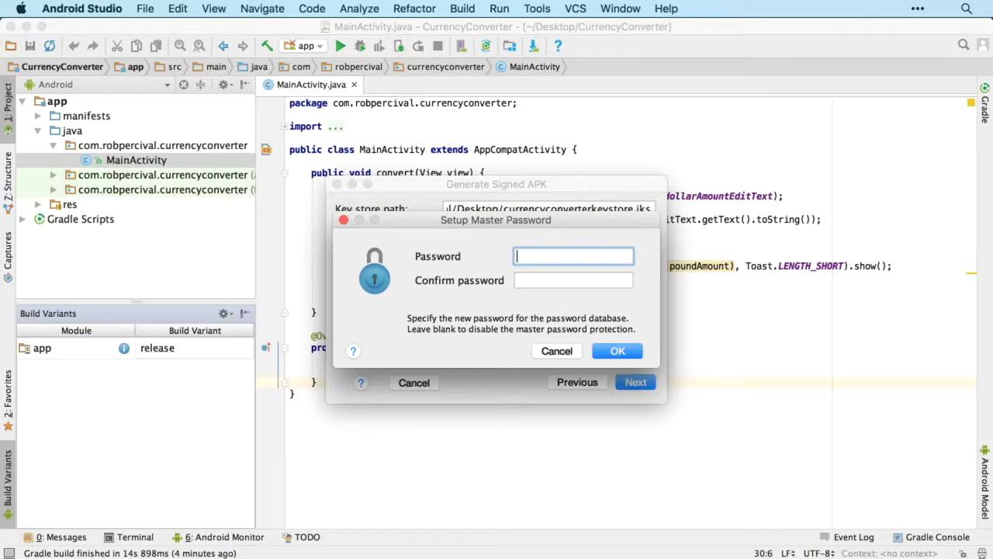
text(********)
key(Tab)
text(********)
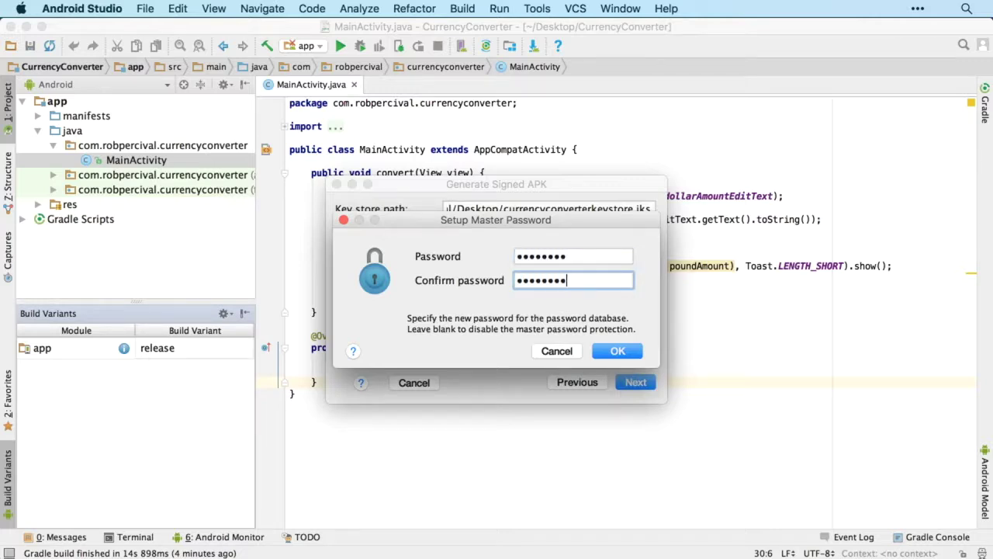
key(Return)
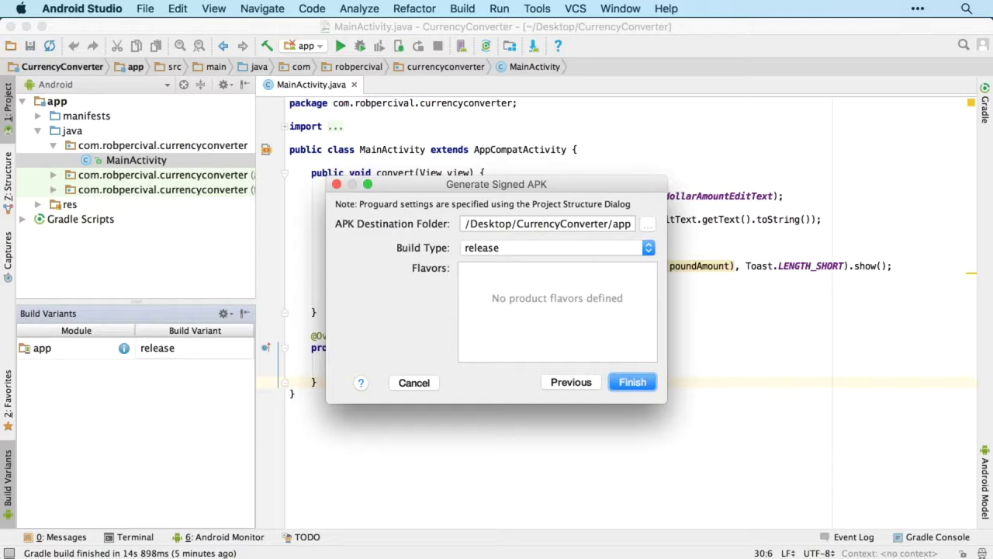
key(Return)
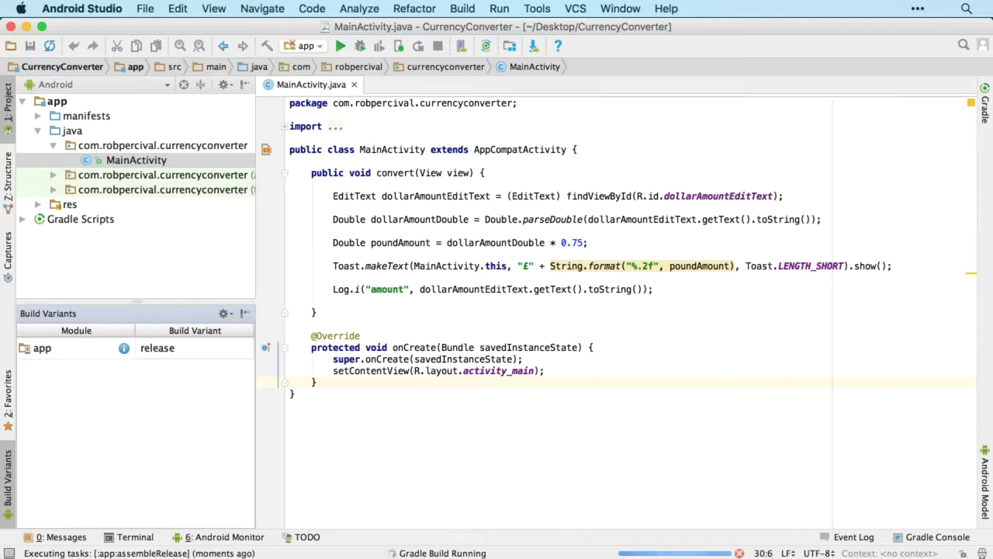
key(super+alt+2)
click(298, 159)
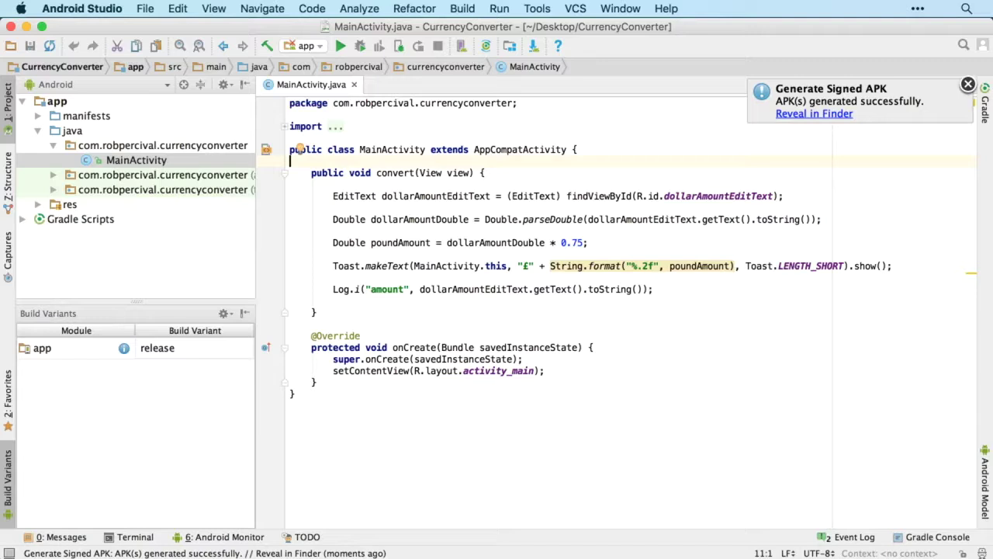
Step: Drag app-release.apk from Finder into Production upload, listing version 1 (1.0) as Draft
click(814, 114)
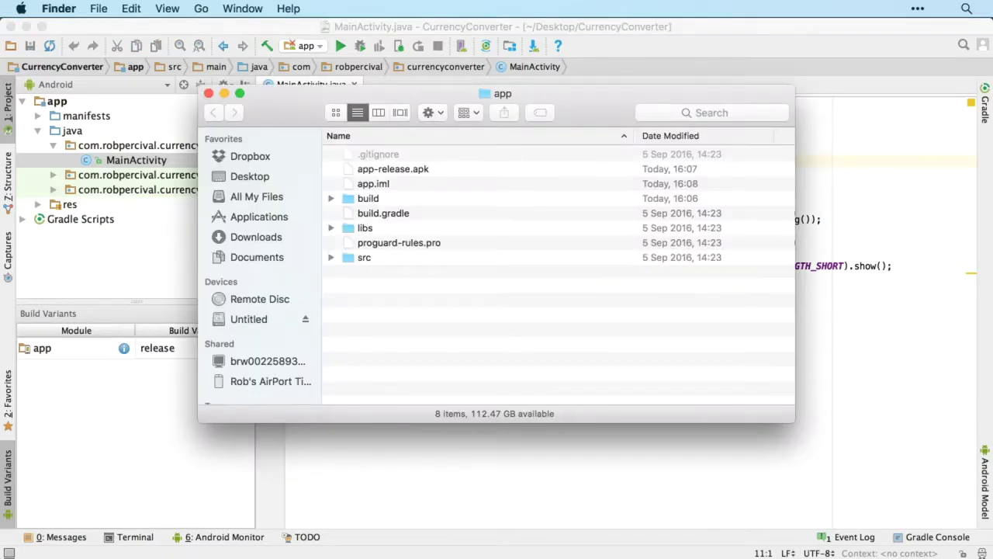
click(392, 169)
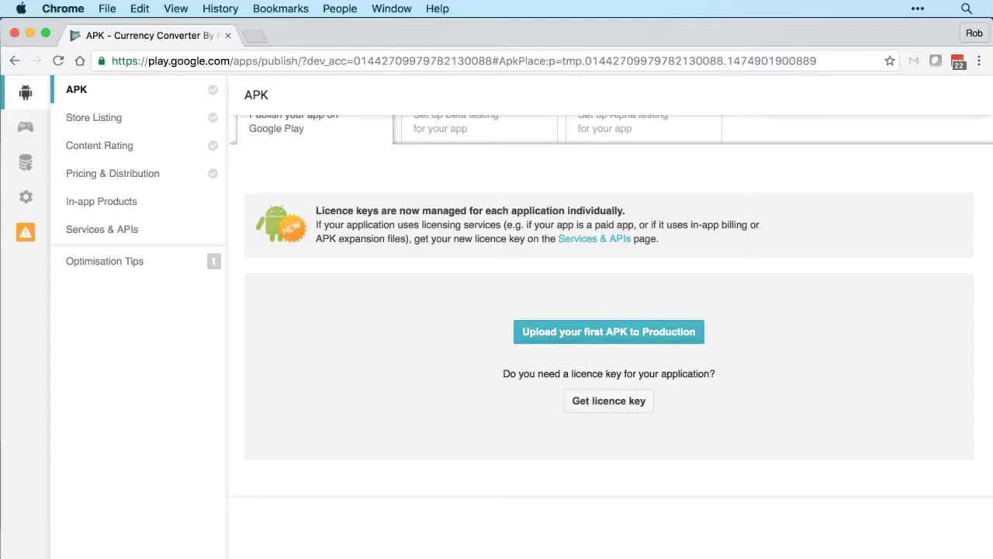
click(609, 331)
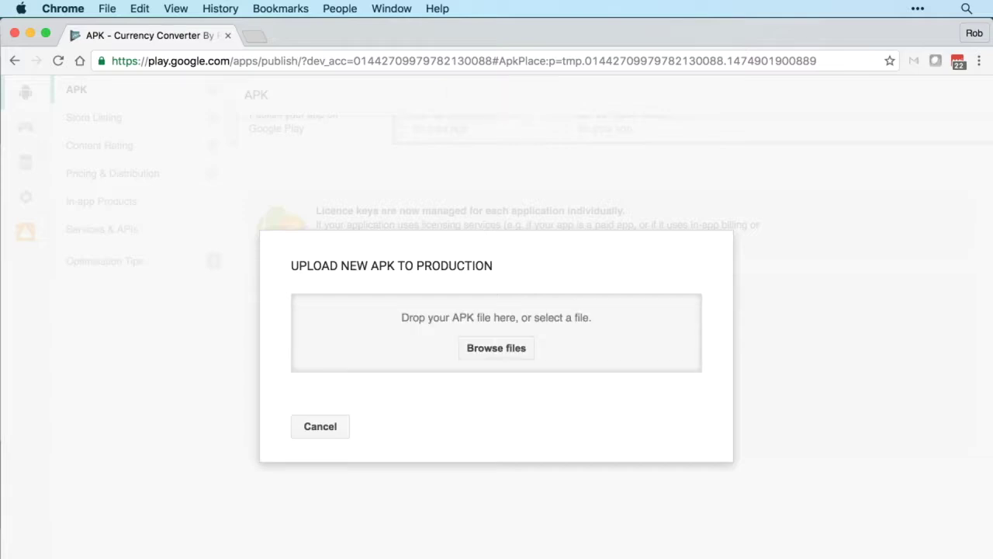
key(super+Tab)
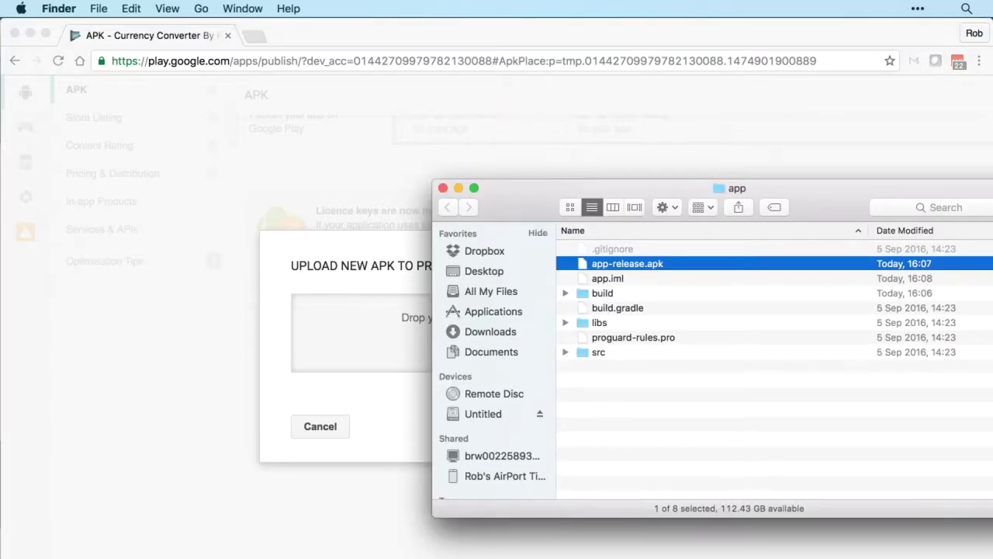
drag(524, 297, 364, 320)
key(super+Tab)
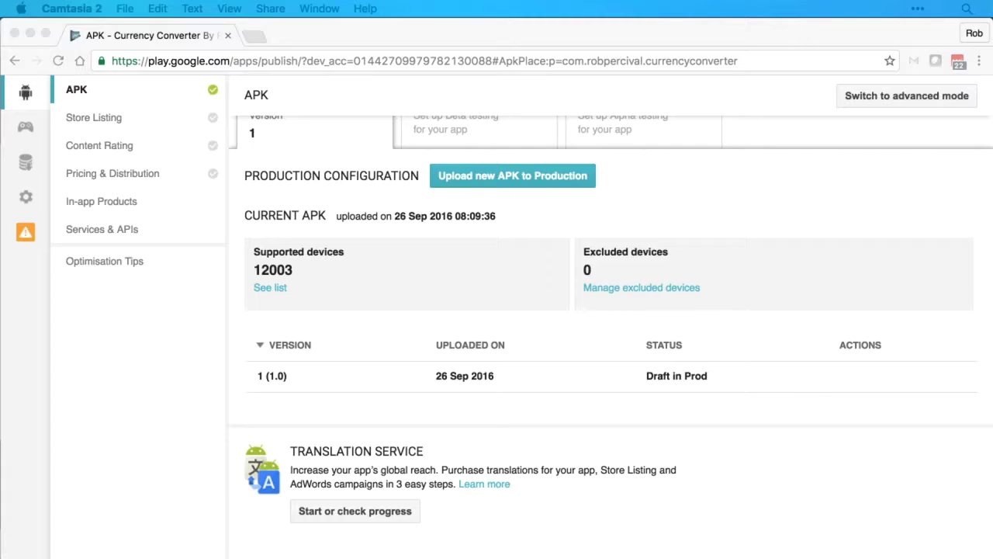
scroll(610, 331, up, 3)
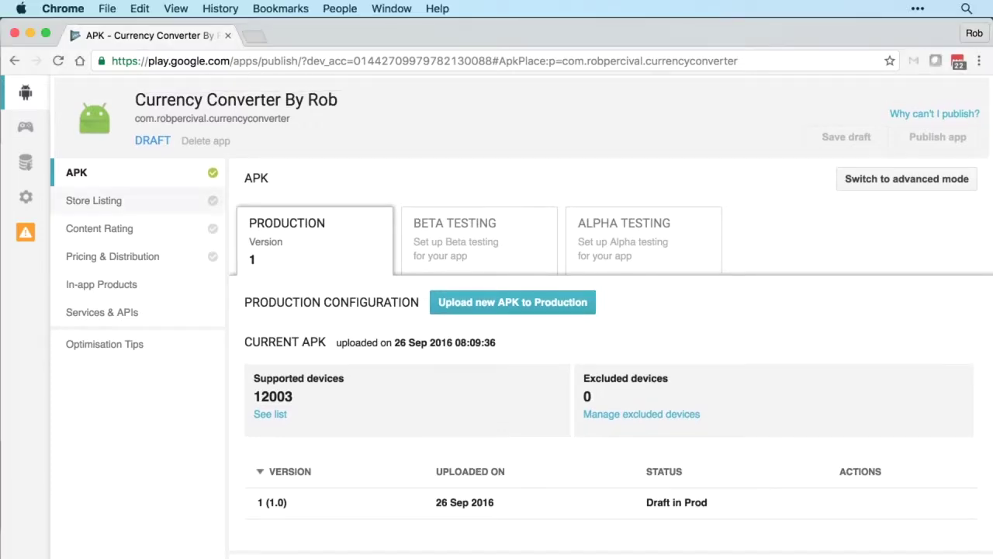
Step: Open the Currency Converter store listing and scroll down to the Graphic Assets screenshots
click(93, 200)
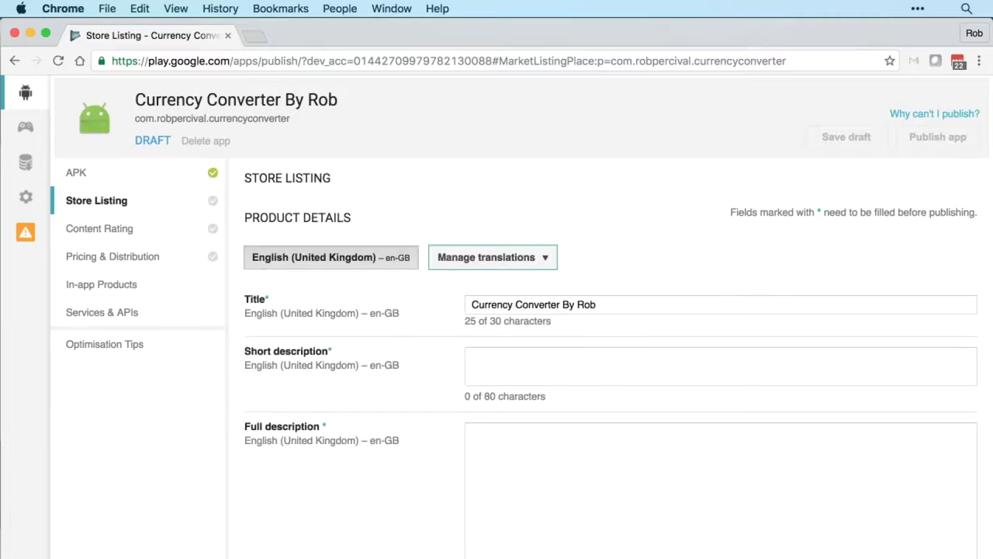
scroll(520, 317, down, 3)
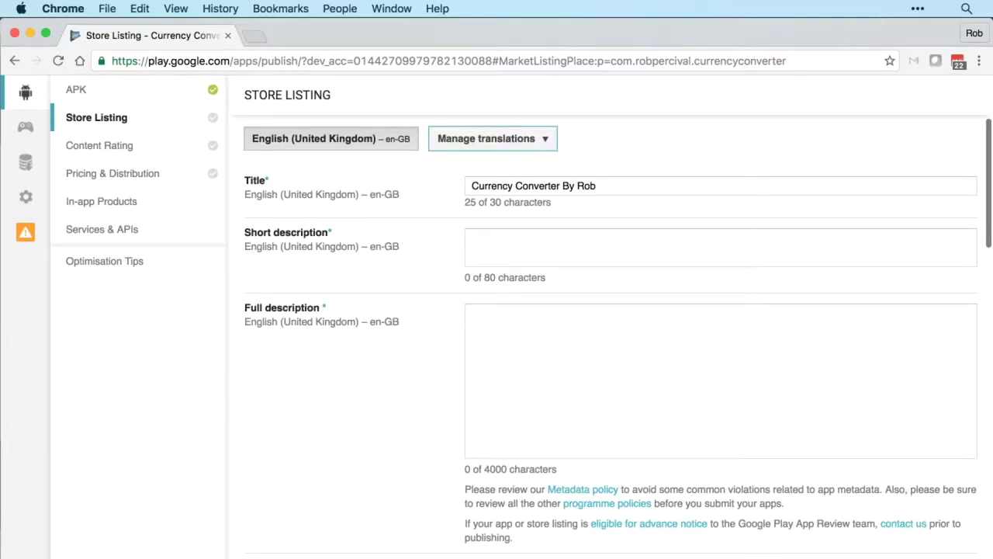
click(471, 237)
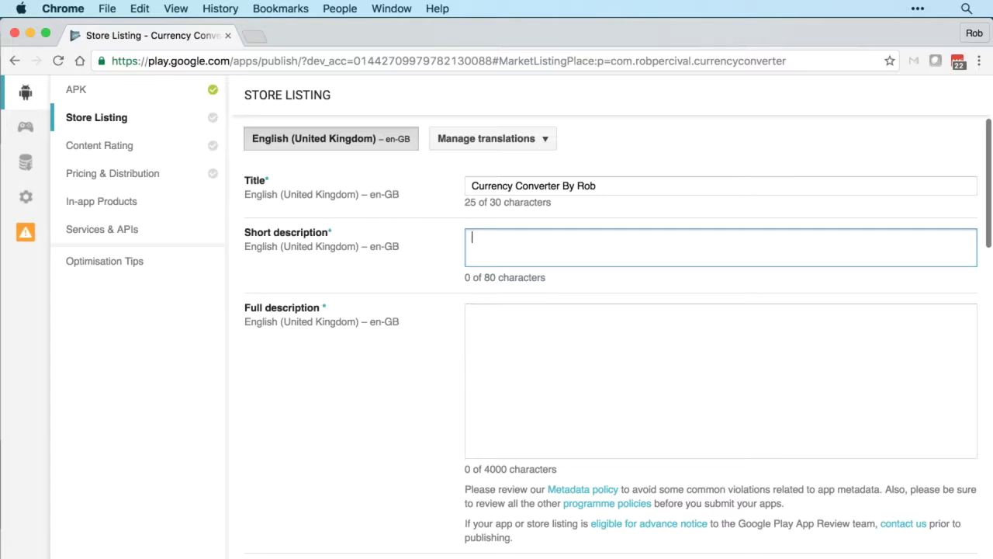
scroll(611, 369, down, 5)
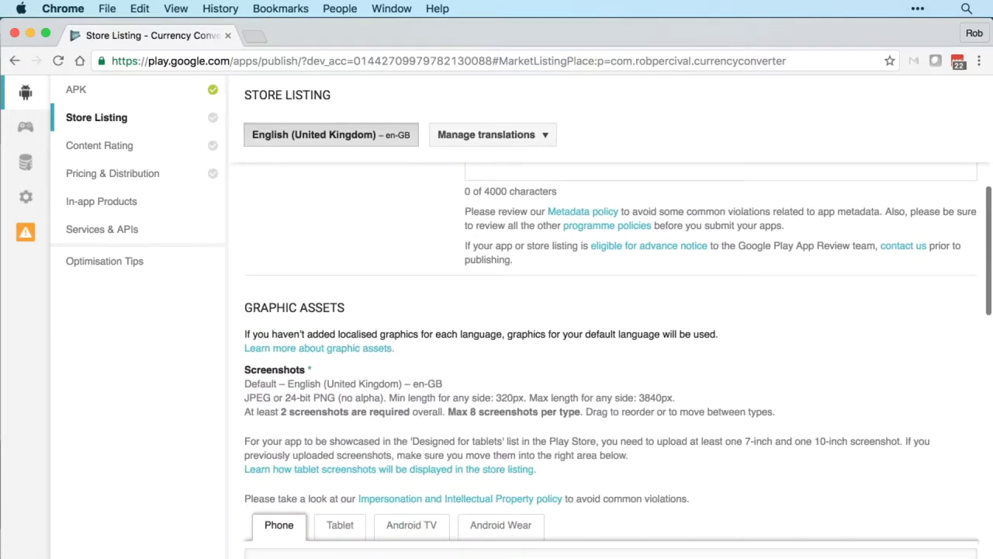
scroll(611, 369, down, 3)
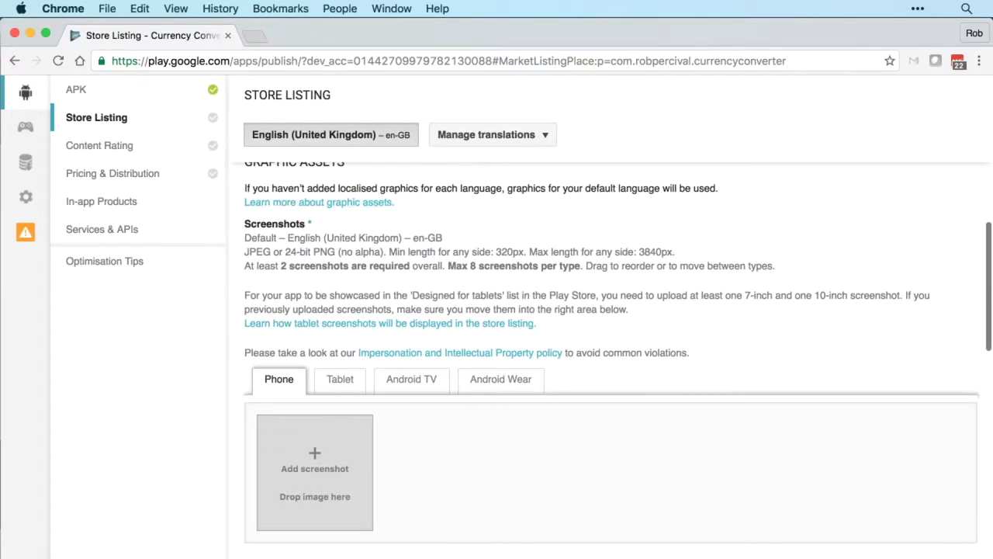
scroll(611, 370, down, 1)
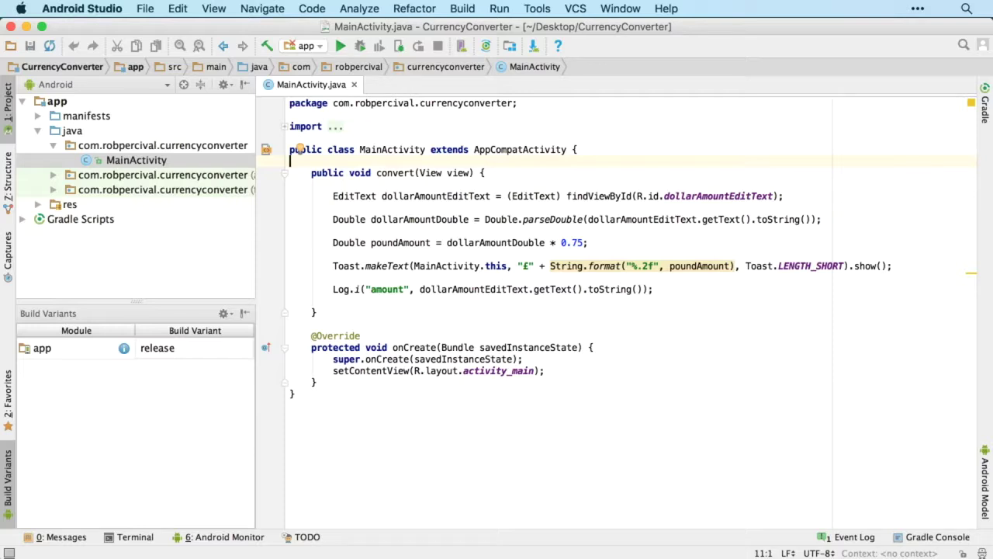
Step: Switch the build variant to debug and run the app on the Nexus 4 emulator
click(194, 348)
click(157, 366)
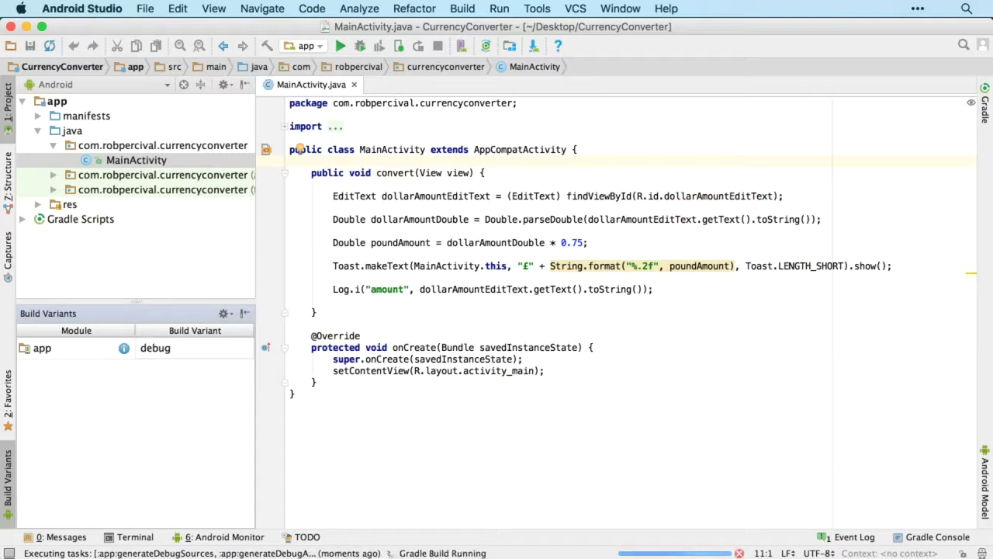
key(ctrl+r)
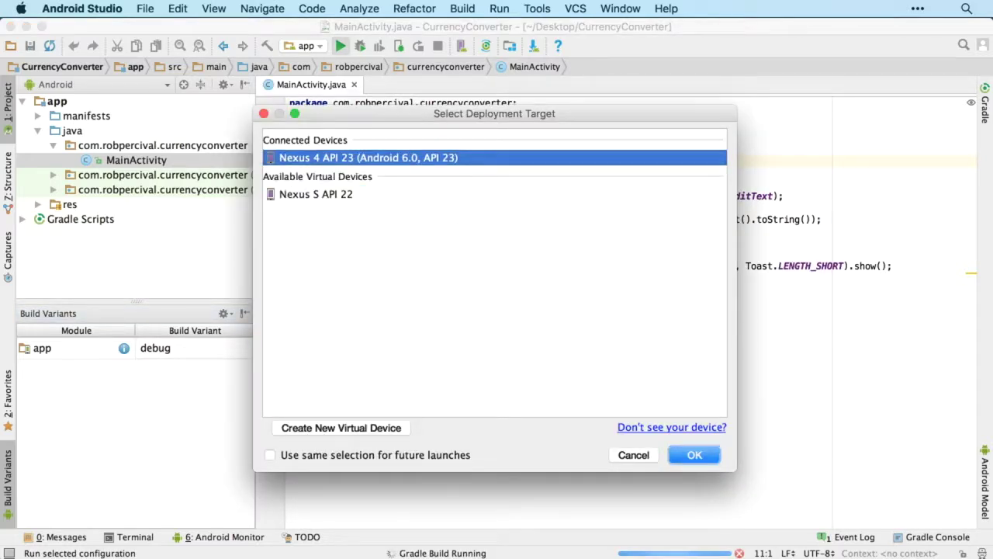
key(Return)
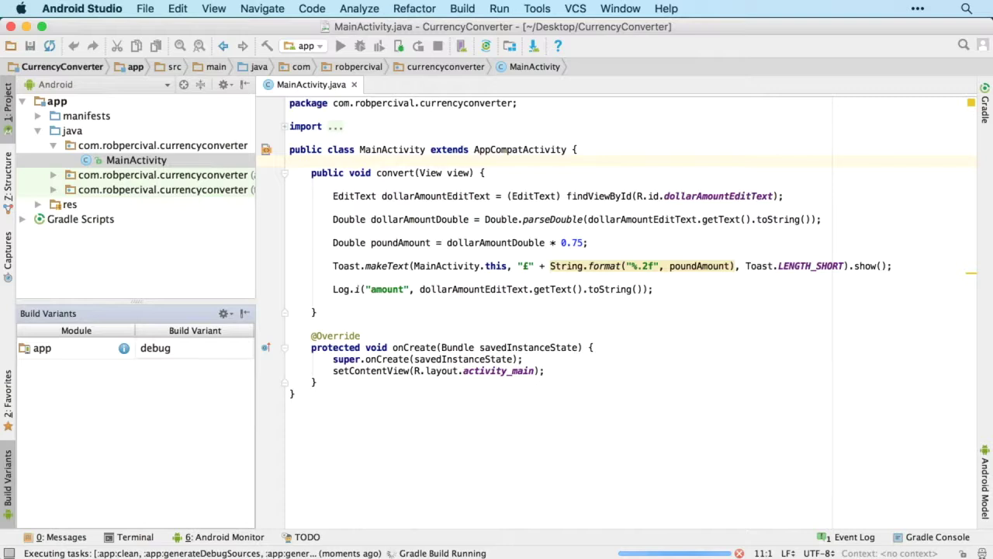
key(super+alt+2)
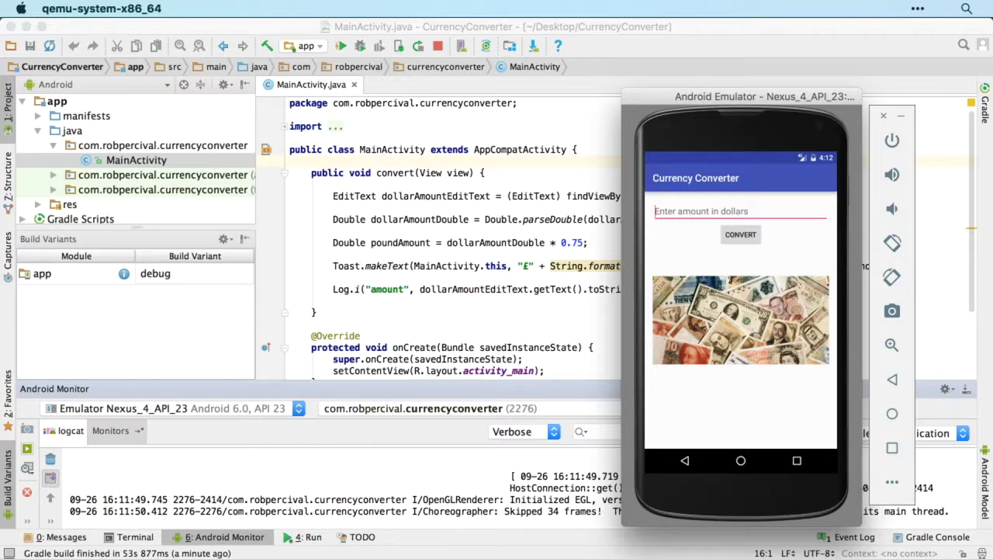
Step: Capture an emulator screenshot and save it to the Desktop as device-2016-09-26-161301.png
click(27, 428)
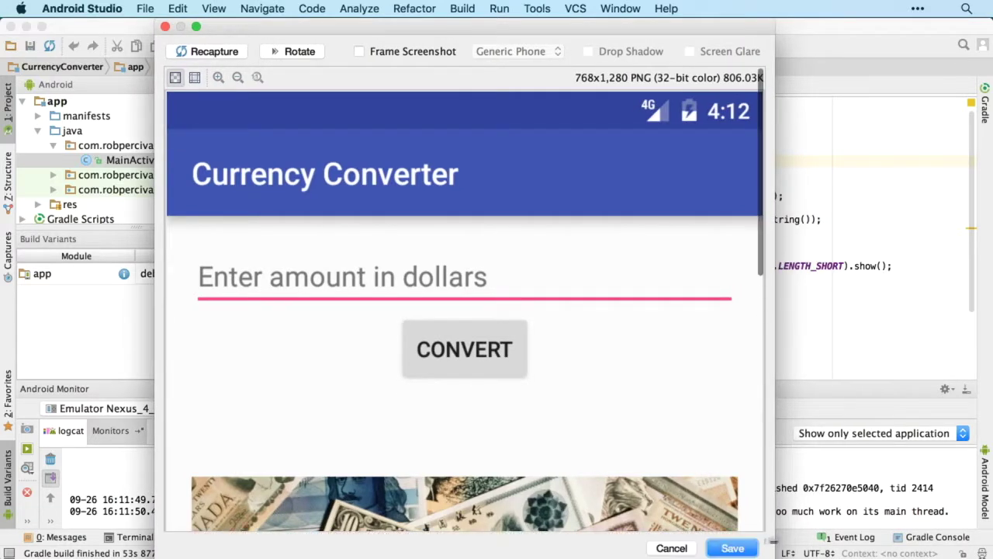
key(Return)
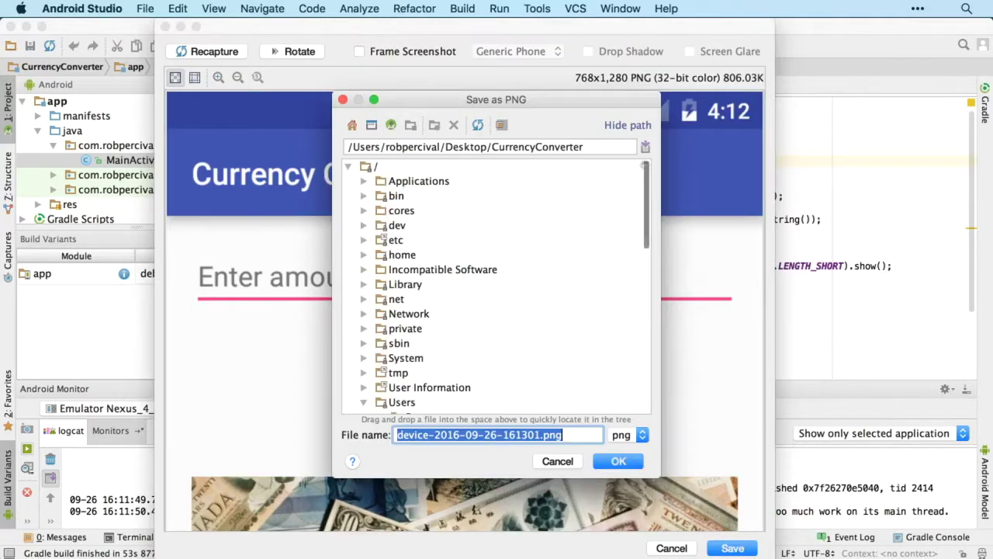
click(440, 273)
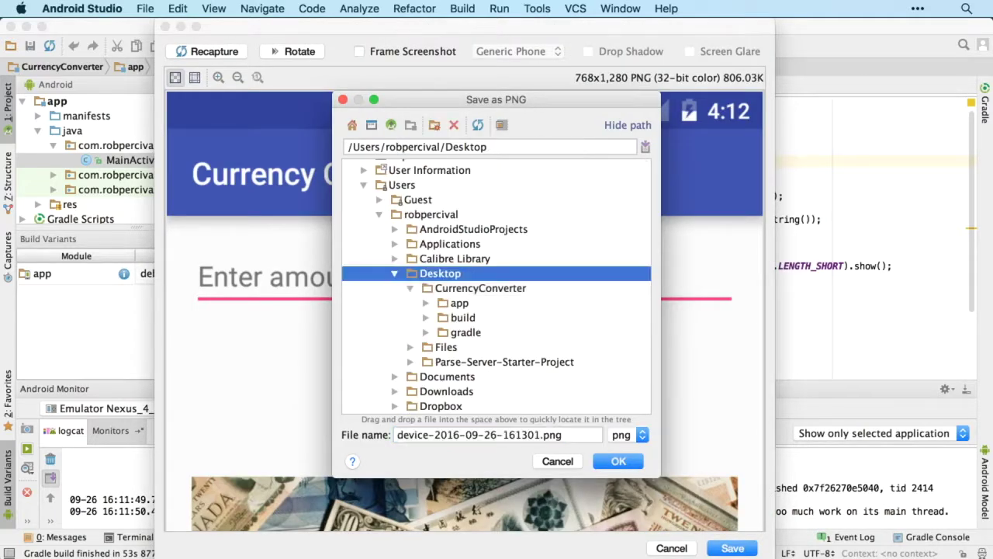
key(Return)
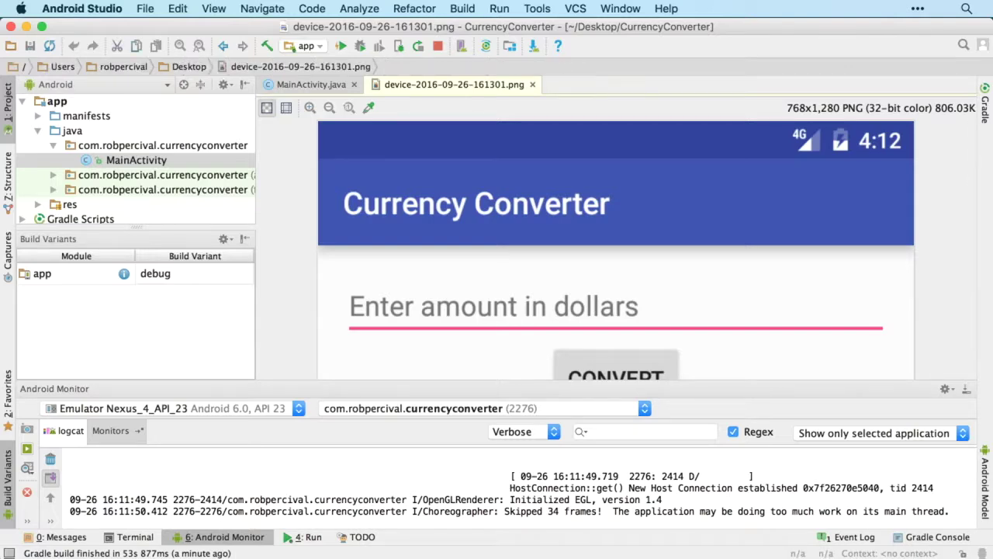
key(super+Tab)
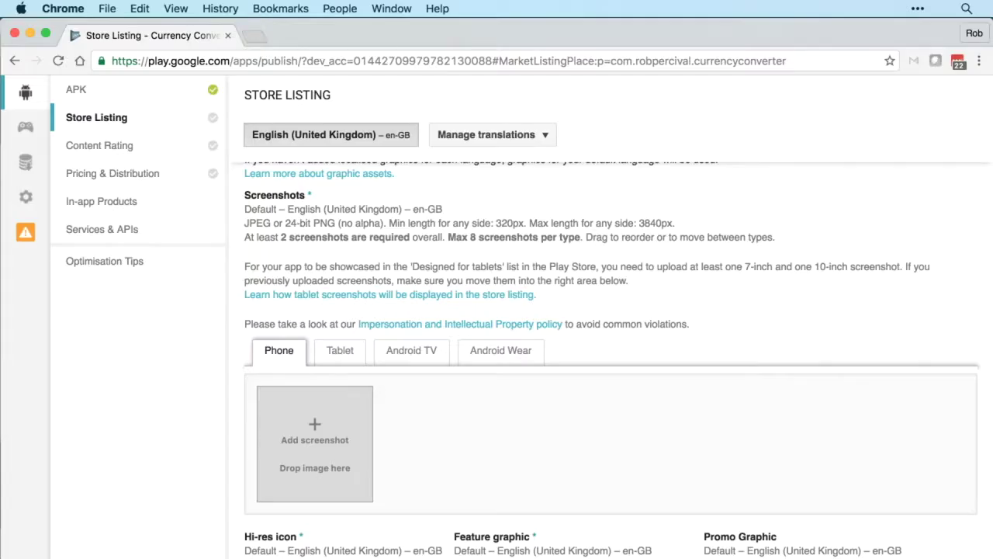
Step: Upload device-2016-09-26-161301.png from the Desktop as the first Phone screenshot
click(314, 439)
click(493, 131)
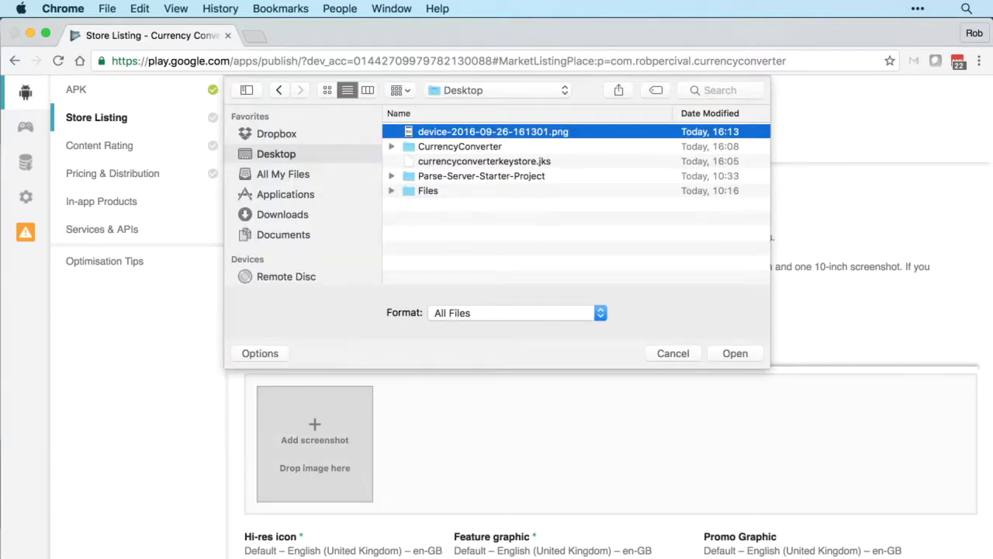
key(Return)
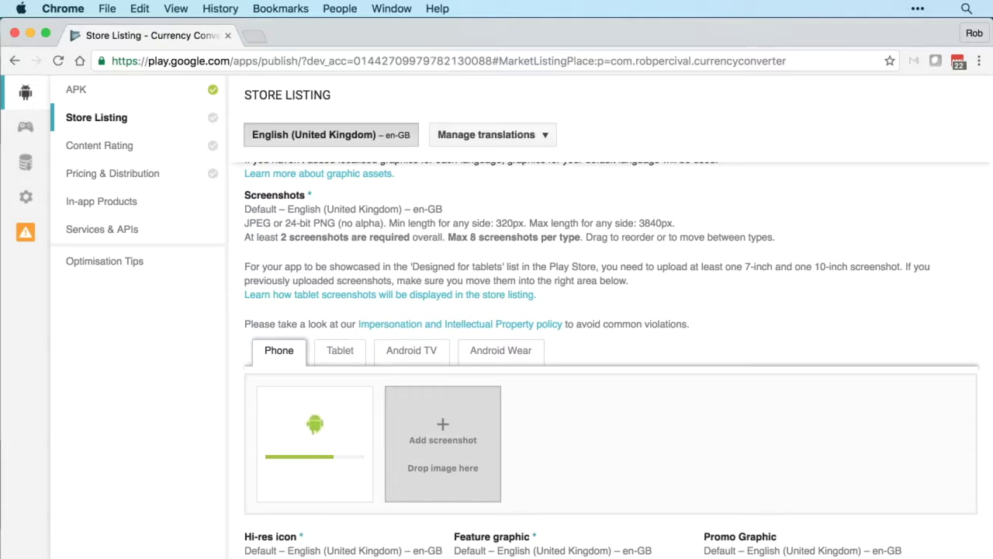
scroll(613, 357, down, 2)
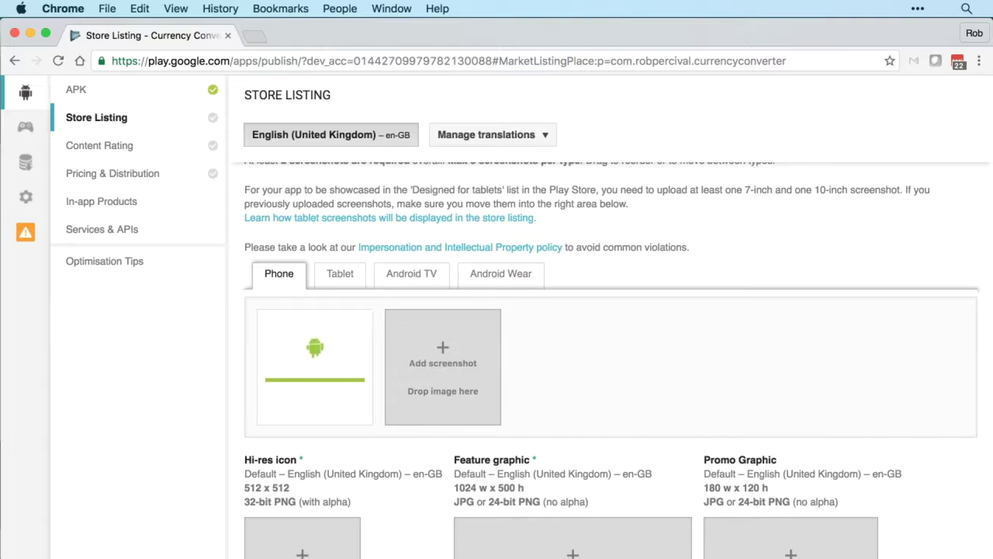
scroll(613, 357, down, 3)
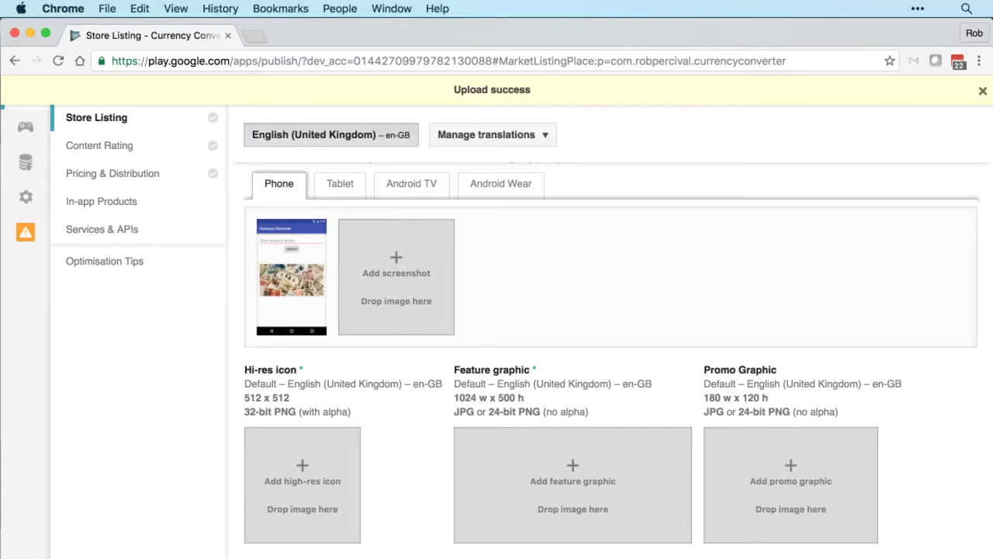
scroll(613, 357, down, 1)
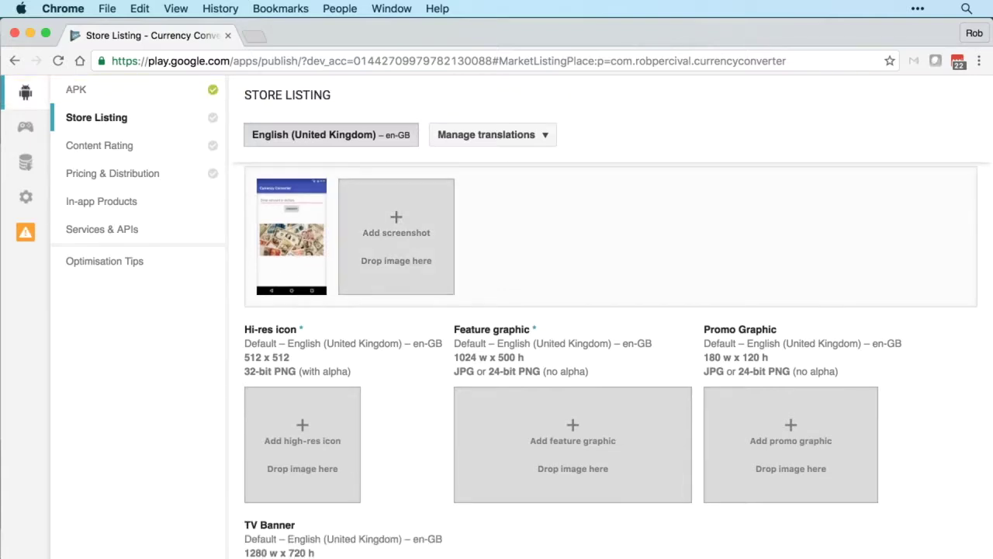
Step: Scroll past the graphic upload boxes and Promo Video field down to Categorisation
scroll(613, 357, down, 3)
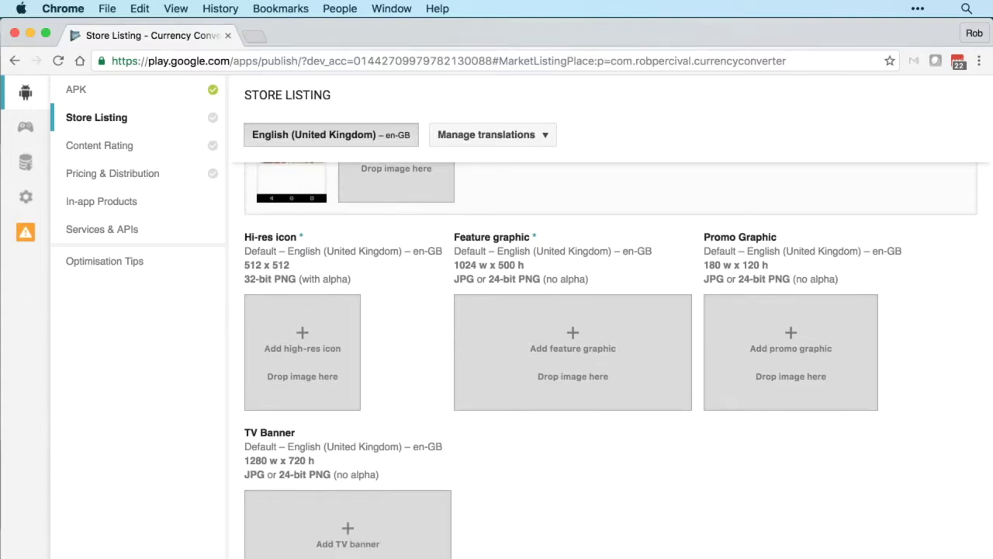
scroll(613, 357, down, 1)
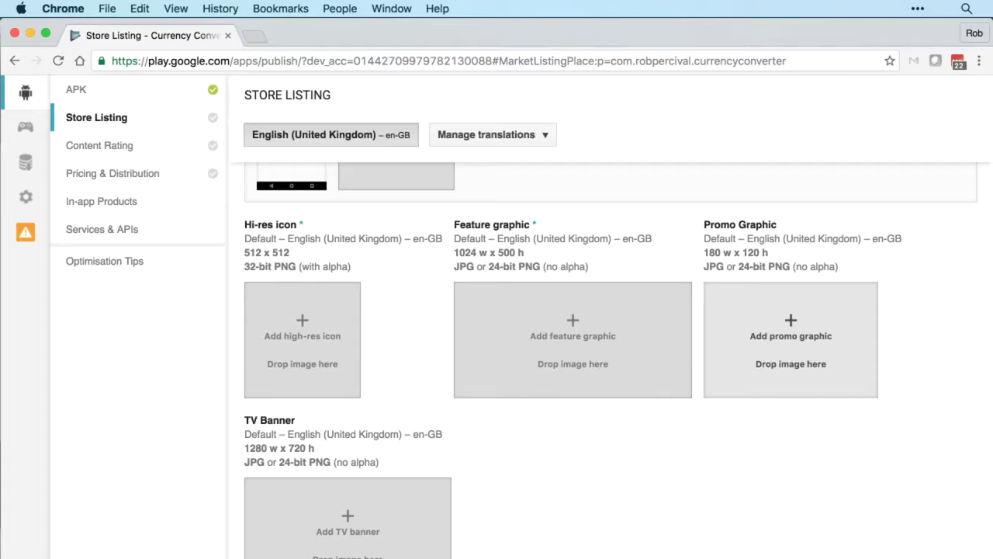
scroll(619, 360, down, 1)
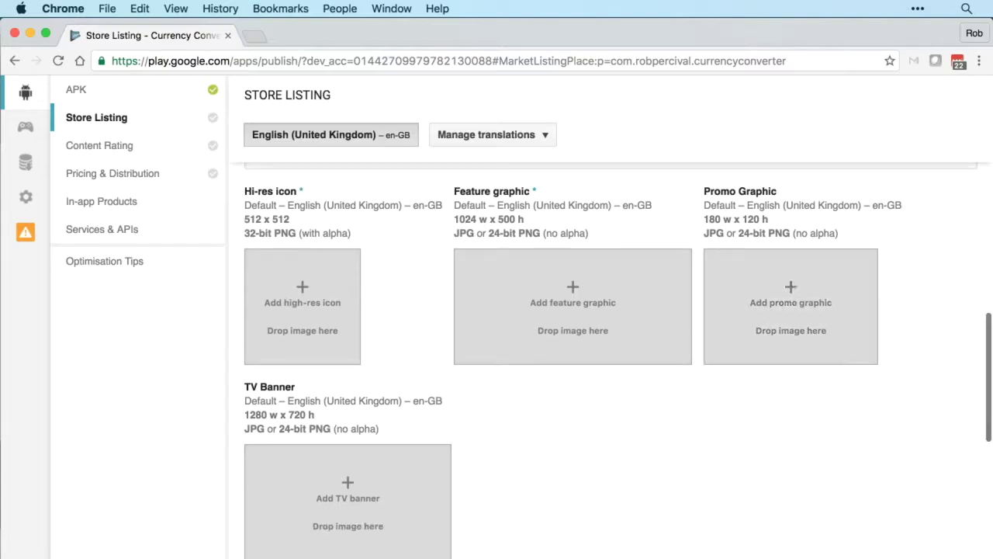
scroll(618, 360, down, 3)
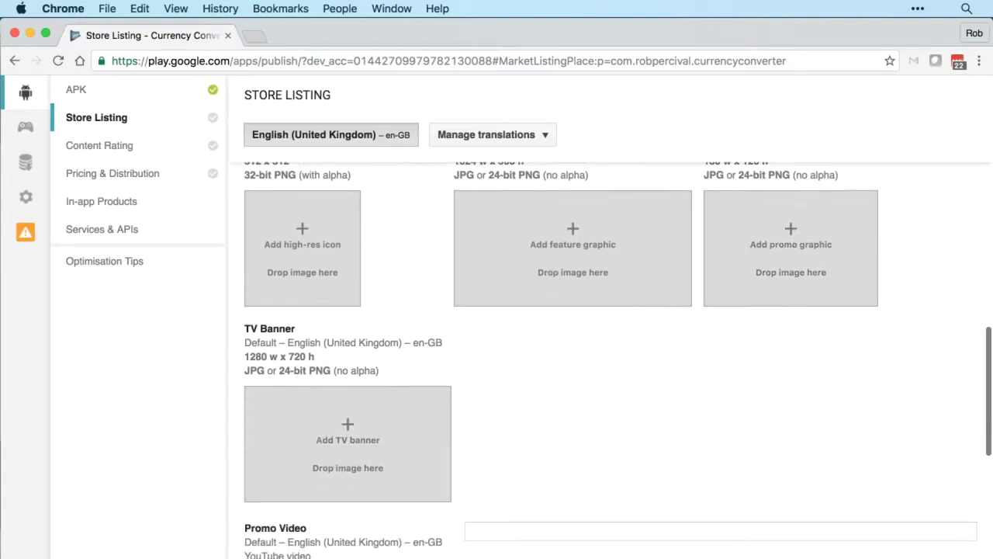
scroll(618, 360, down, 5)
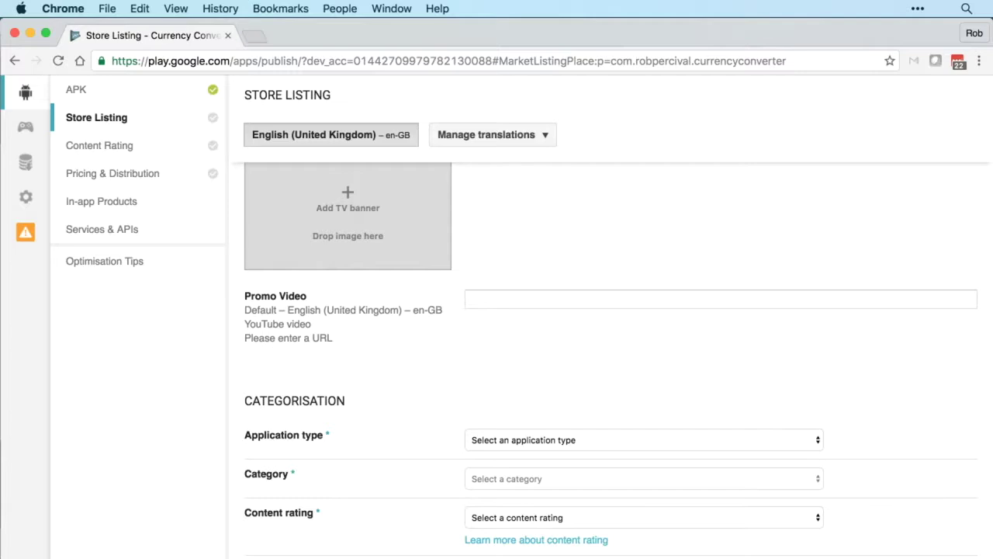
scroll(610, 362, down, 5)
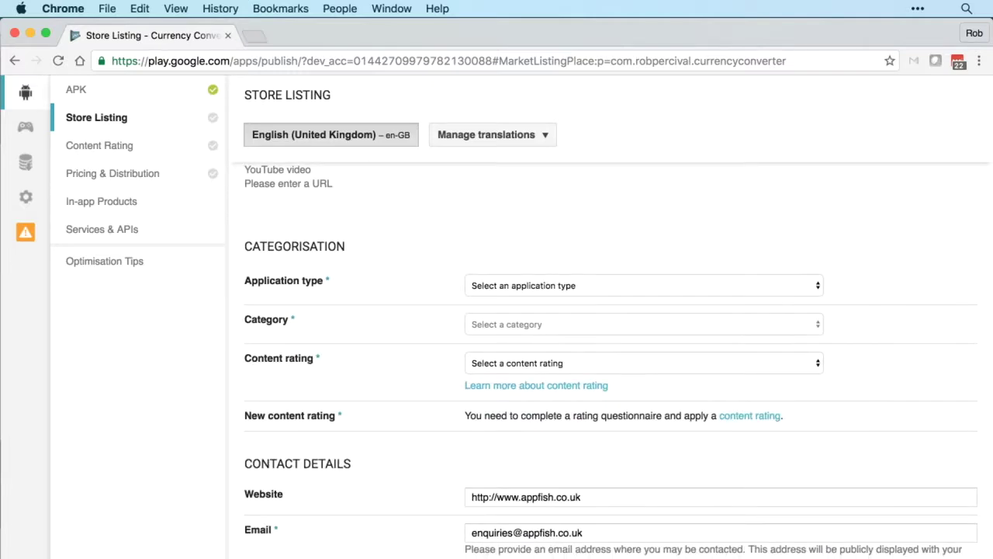
Step: Set application type to Applications, category to Business and content rating to Everyone
click(644, 285)
key(Down)
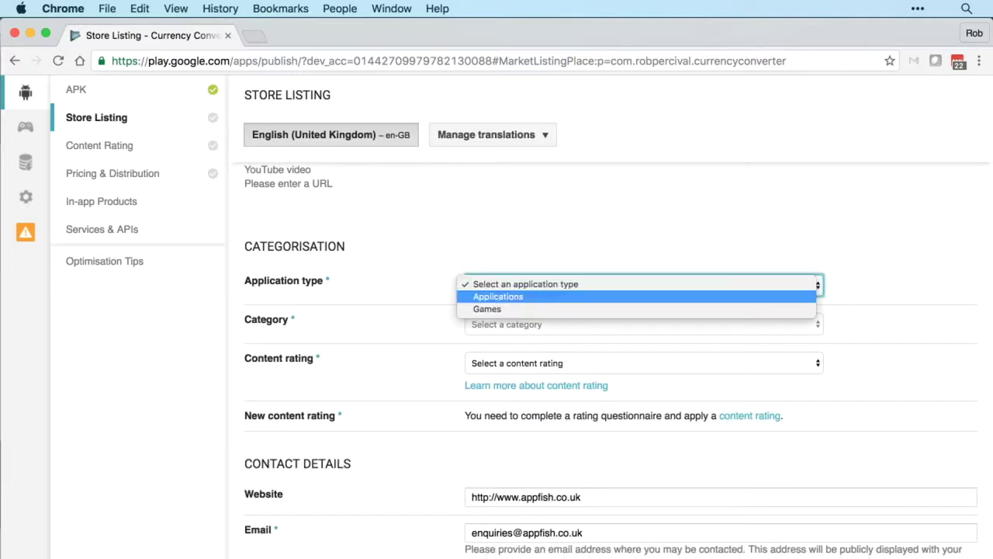
key(Return)
key(Tab)
key(space)
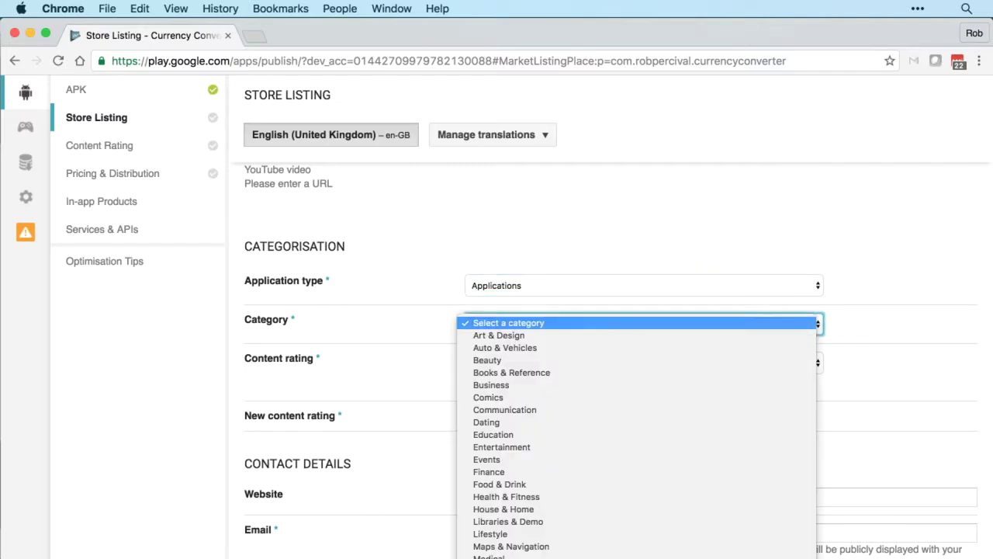
key(Down)
key(Down)
key(Down)
key(Down)
key(Down)
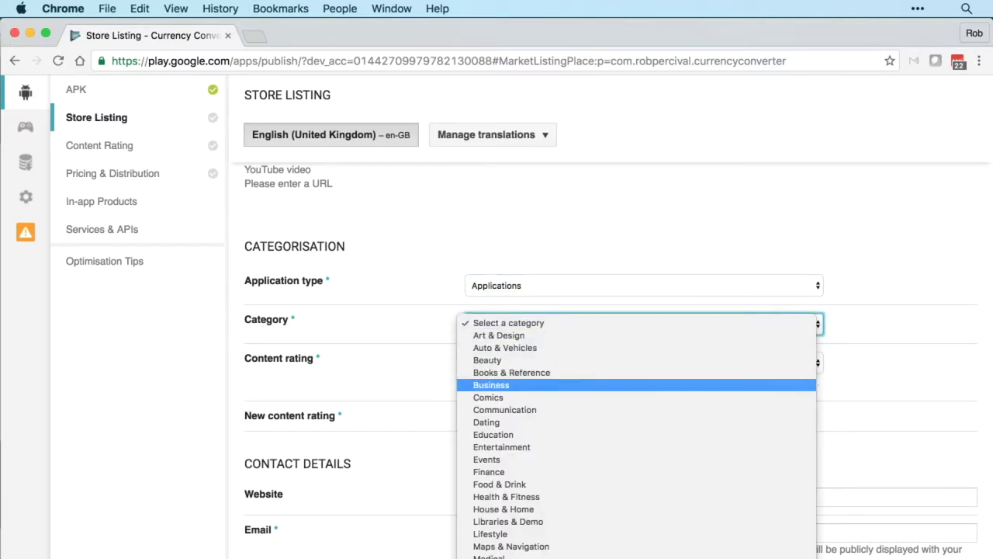
key(Return)
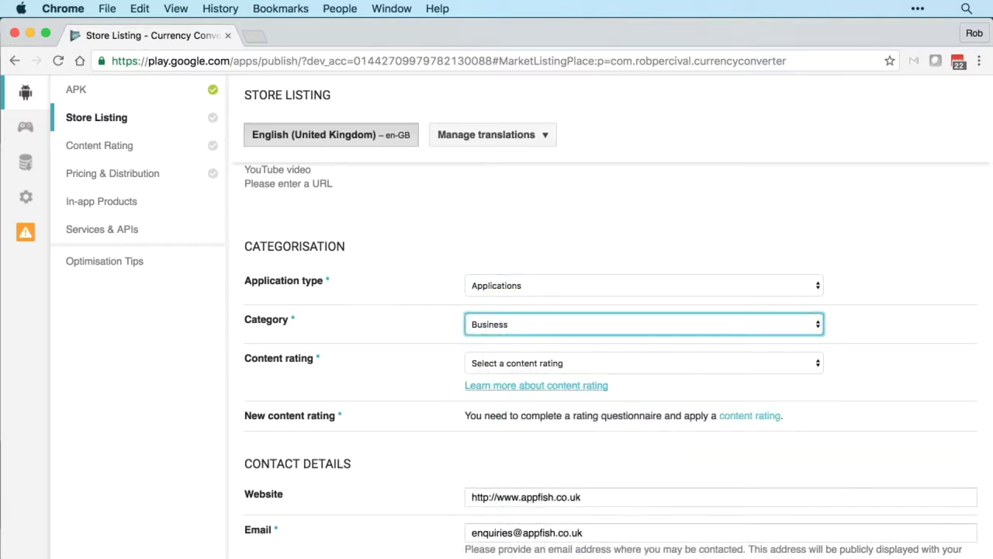
key(Tab)
key(space)
key(Up)
key(Return)
Step: Tick 'Not submitting a privacy policy URL at current time' under Privacy Policy
scroll(618, 362, down, 3)
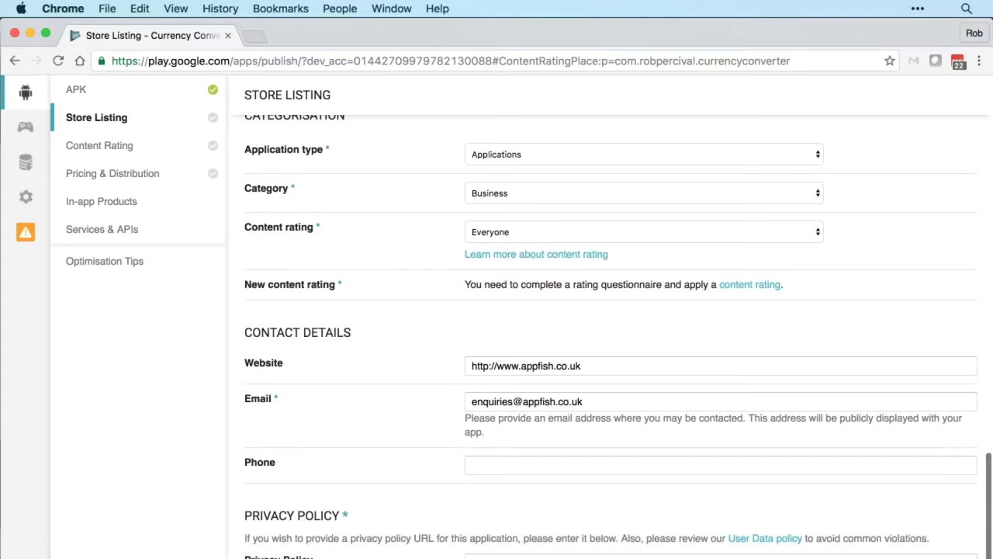
scroll(618, 362, down, 3)
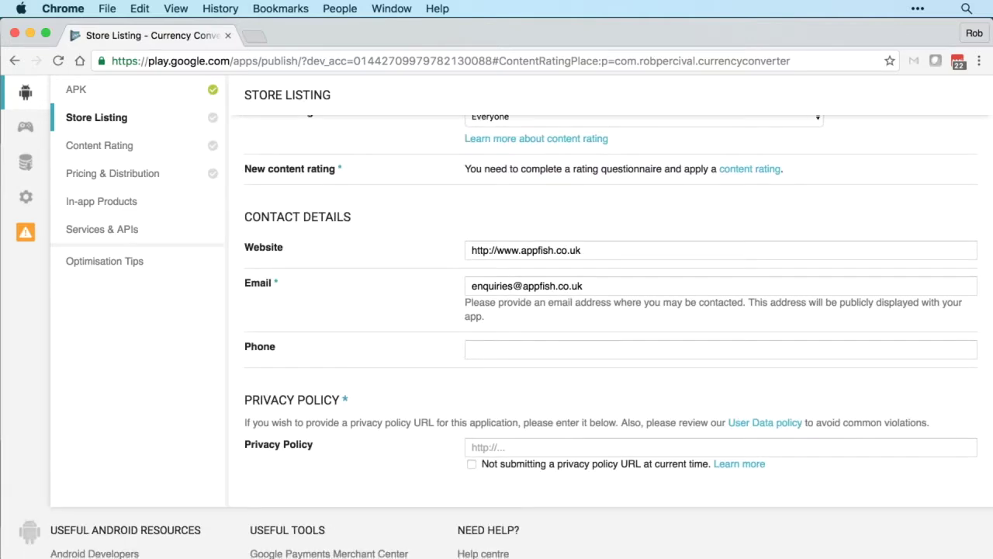
scroll(617, 362, down, 1)
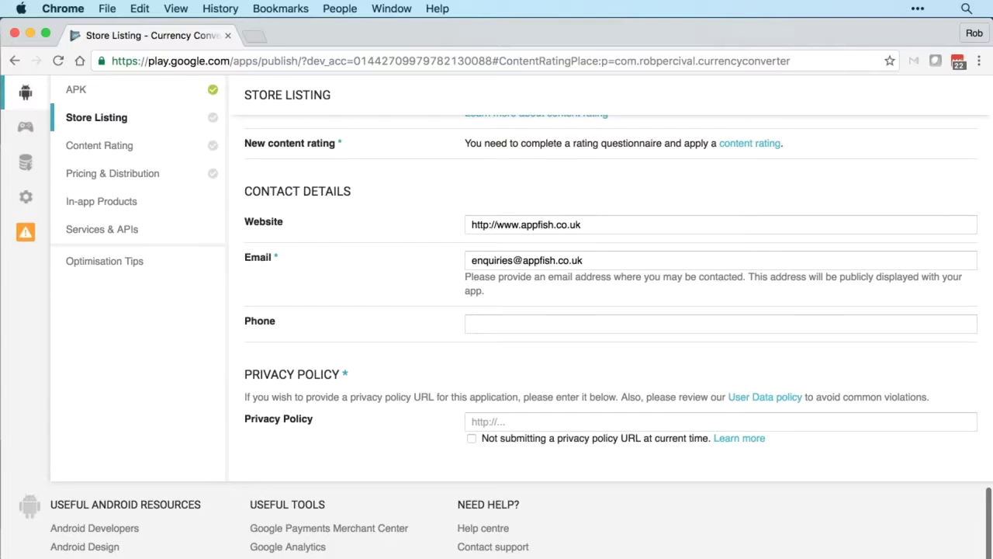
click(471, 437)
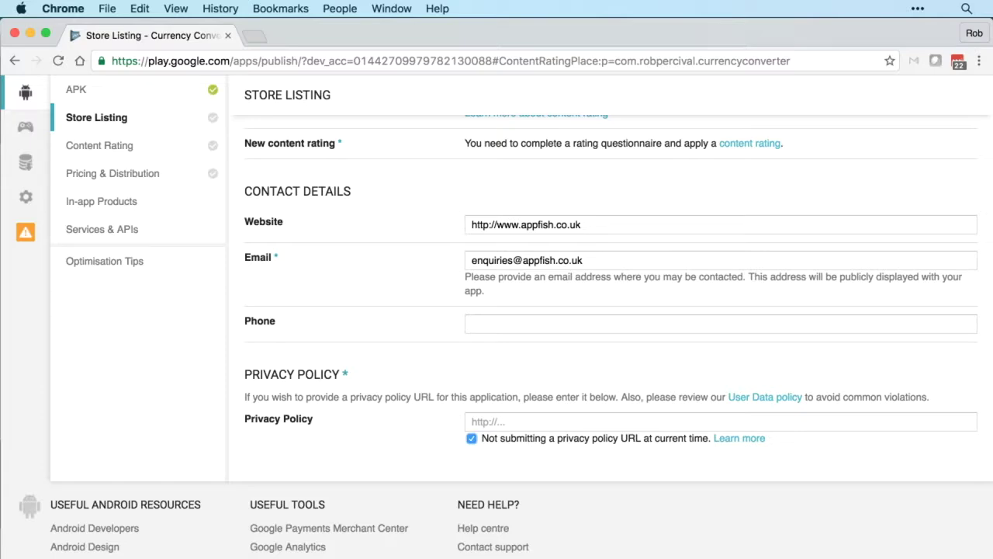
scroll(497, 310, up, 15)
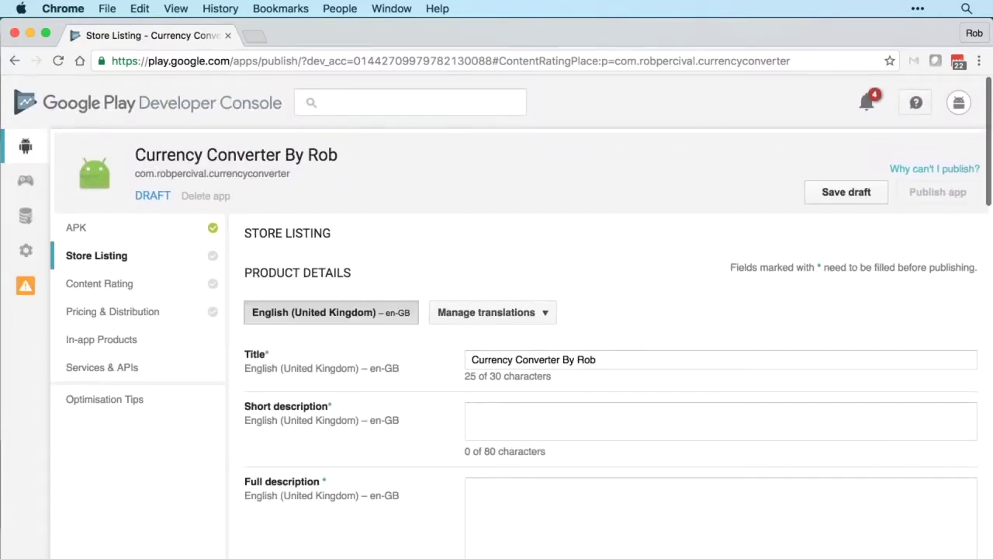
Step: Save the store listing draft, then go to the Pricing & Distribution page
click(845, 191)
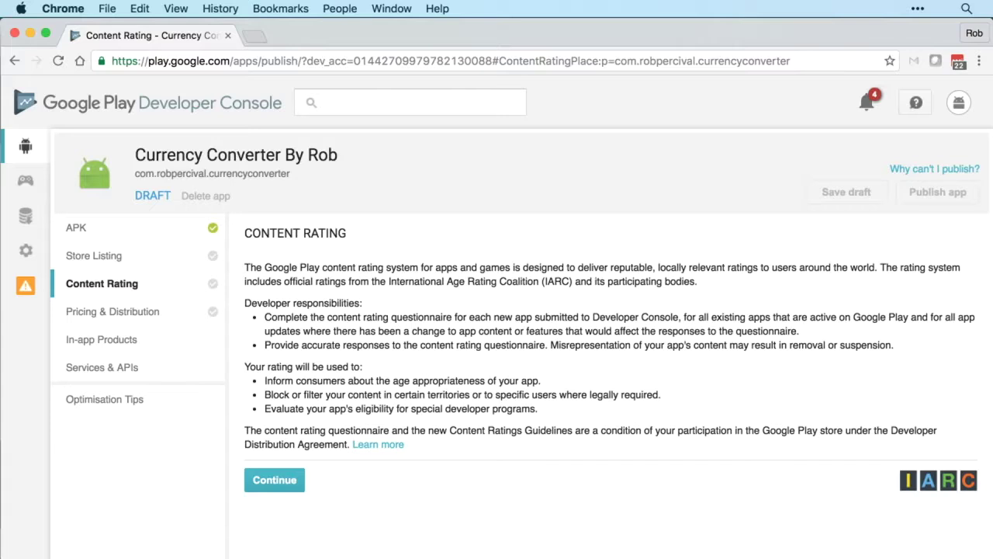
double_click(543, 267)
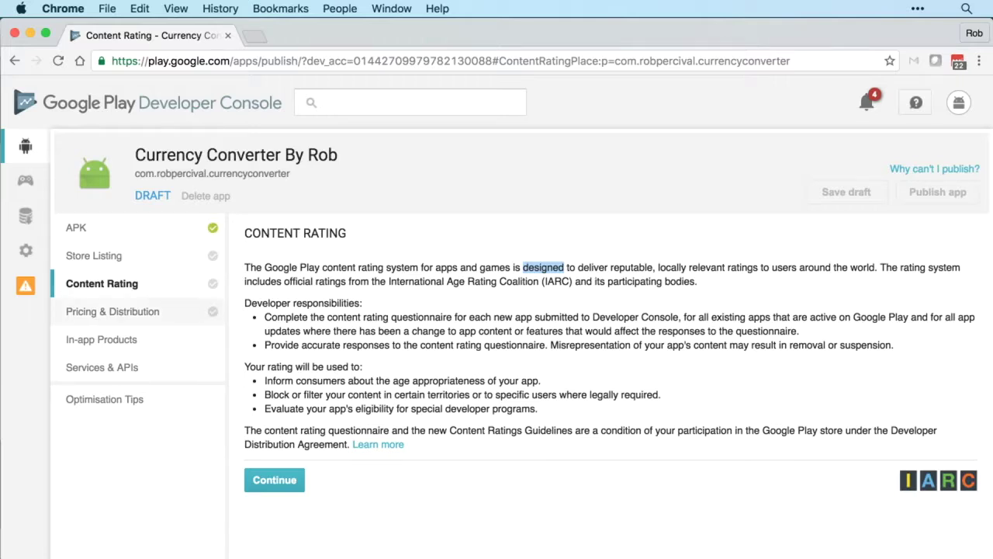
click(113, 311)
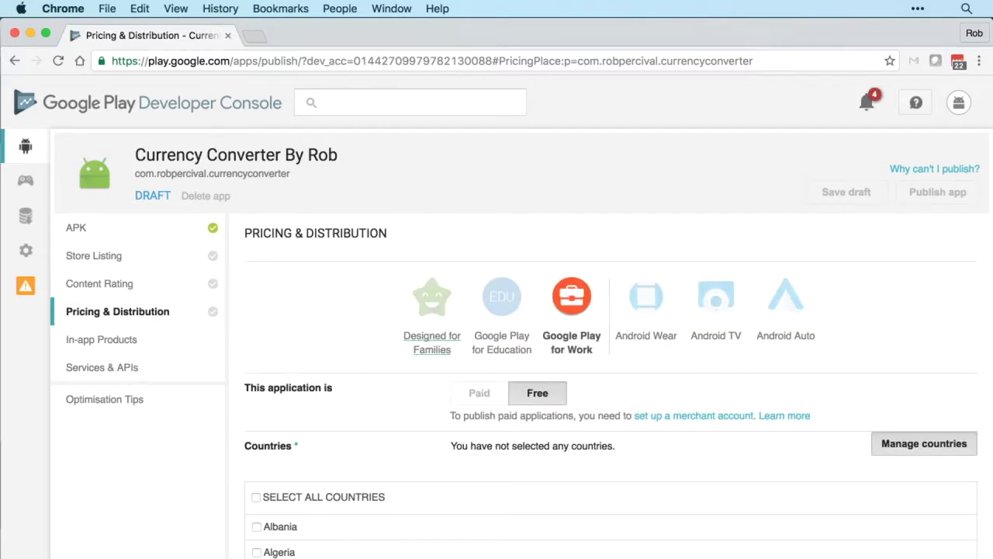
Step: Keep the app Free, distribute to all countries, and declare it has no ads
click(537, 392)
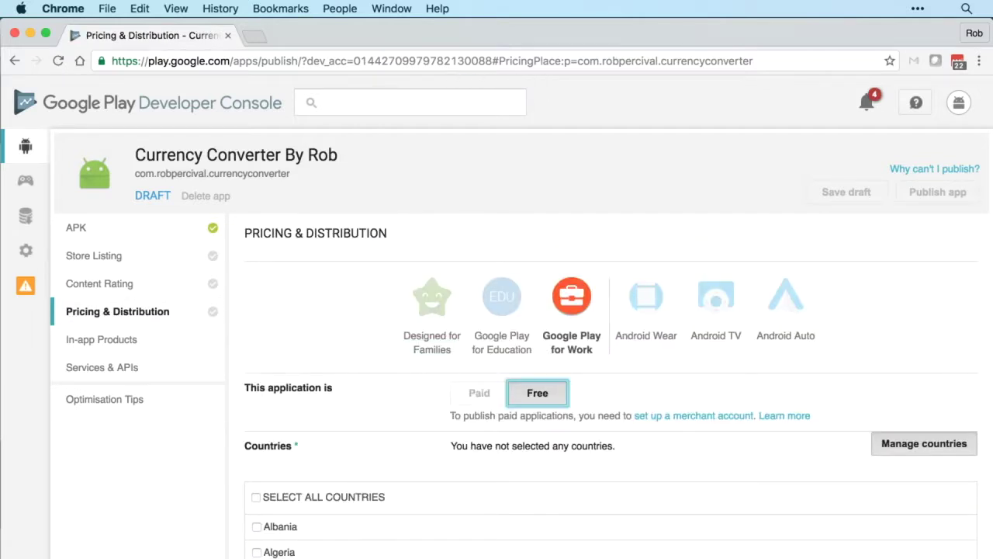
scroll(496, 317, down, 2)
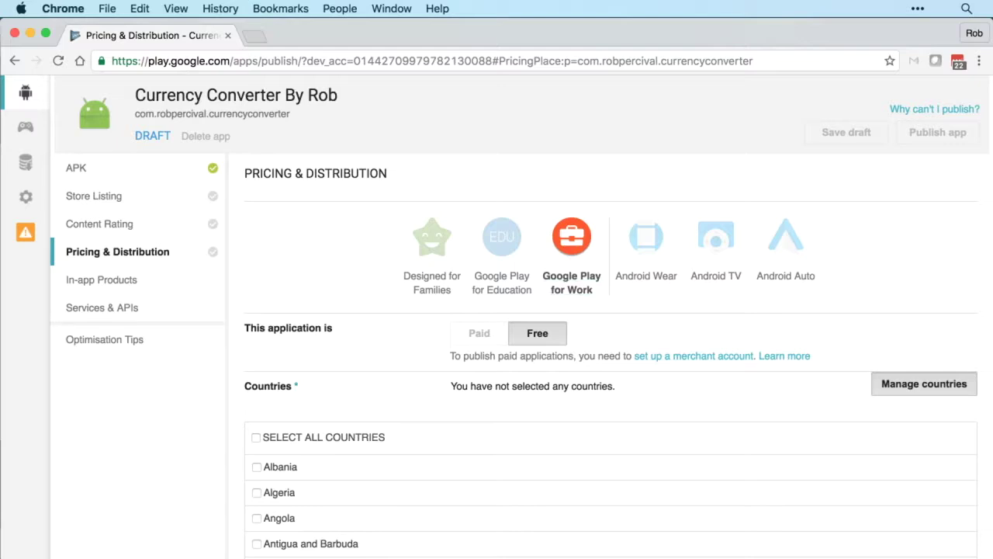
scroll(605, 481, down, 5)
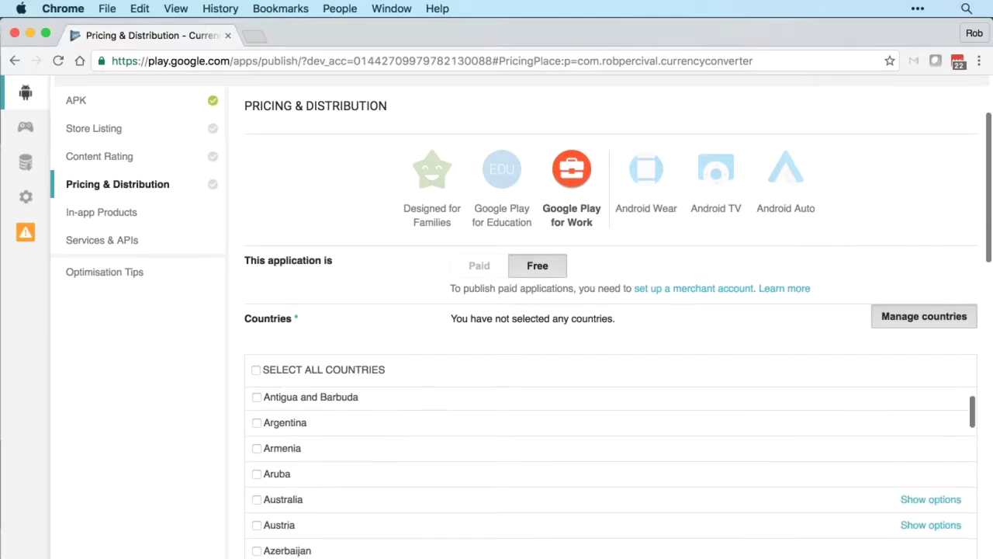
click(256, 369)
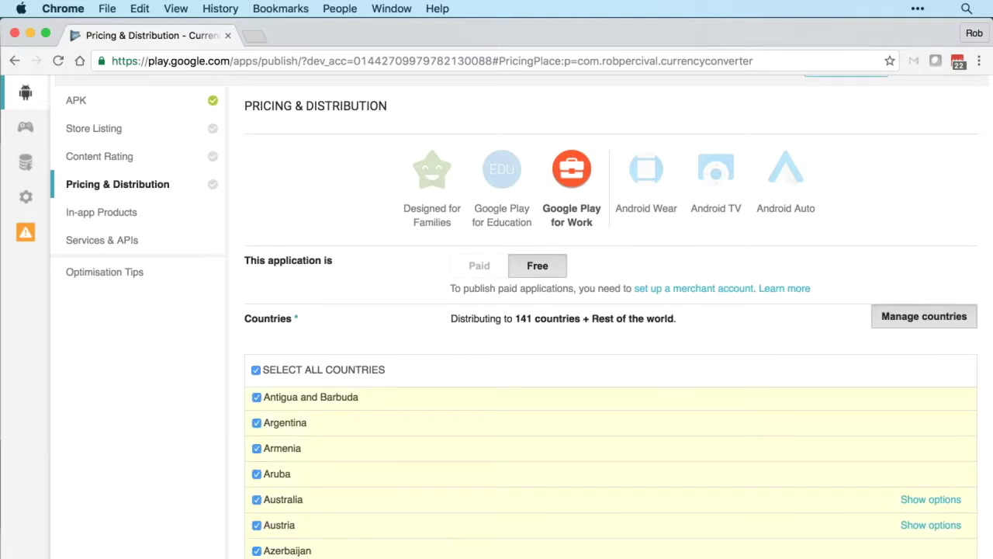
scroll(605, 326, down, 10)
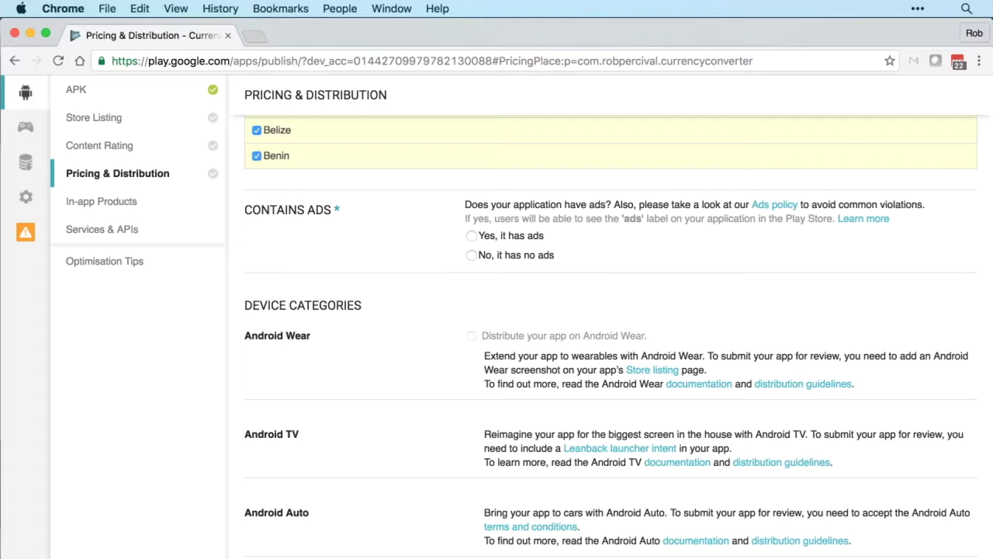
click(471, 254)
Step: Tick consent for the Android Content Guidelines and US export laws
scroll(611, 336, down, 3)
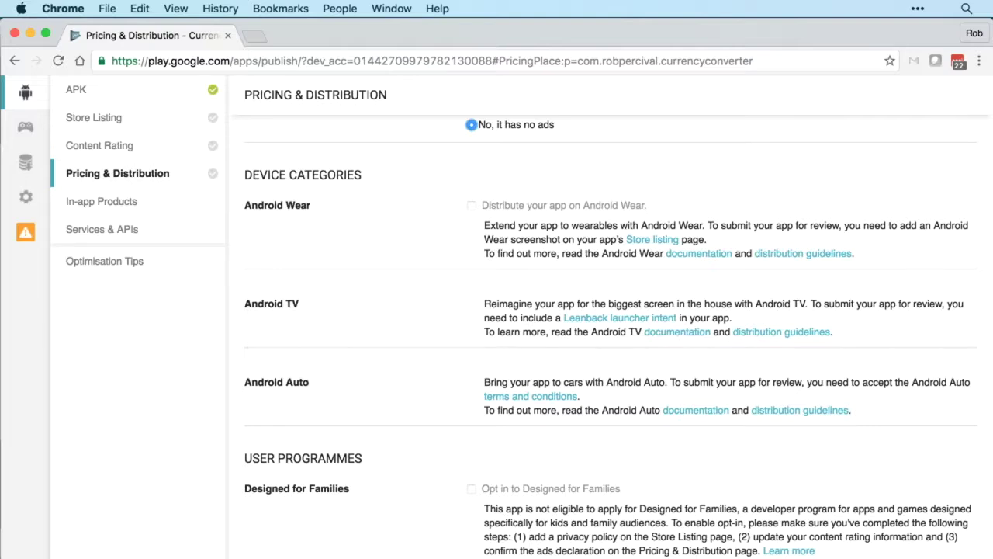
scroll(611, 337, down, 7)
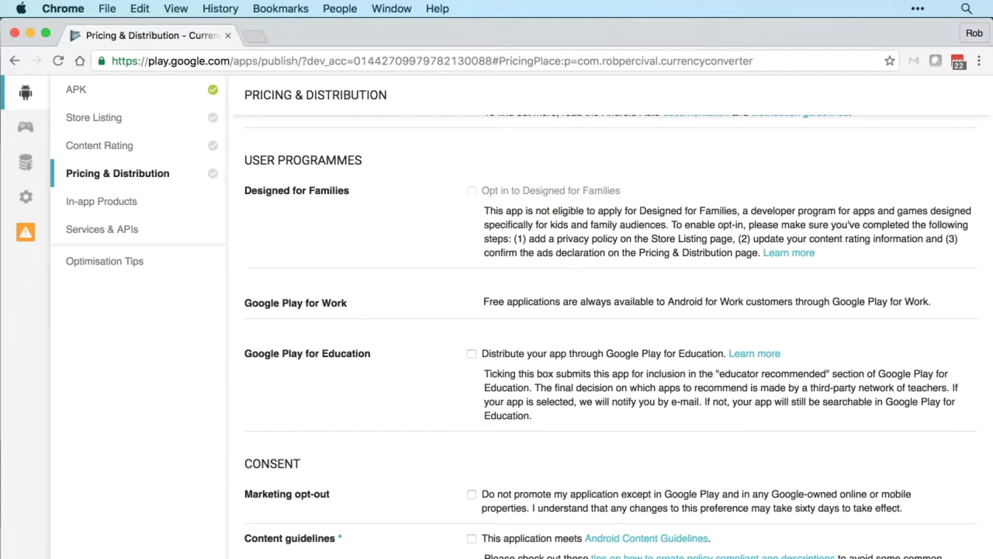
scroll(611, 337, down, 5)
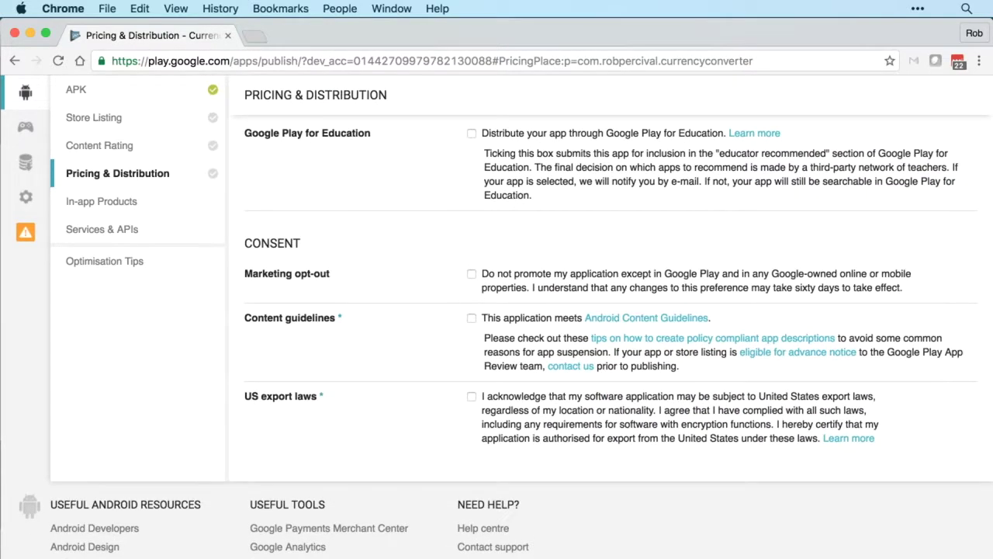
click(472, 317)
click(471, 396)
scroll(497, 310, up, 15)
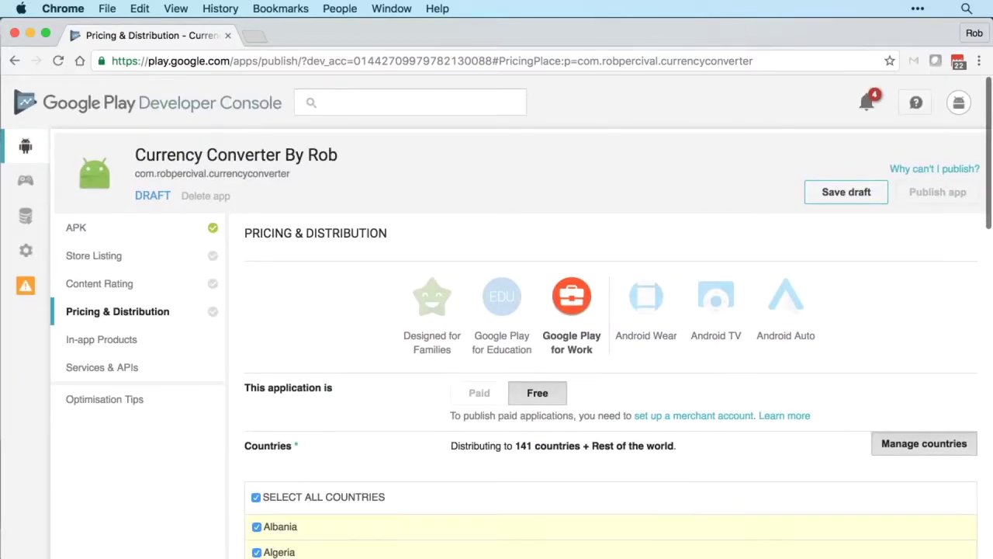
Step: Save the pricing and distribution draft, then go via In-app Products to Services & APIs
click(845, 191)
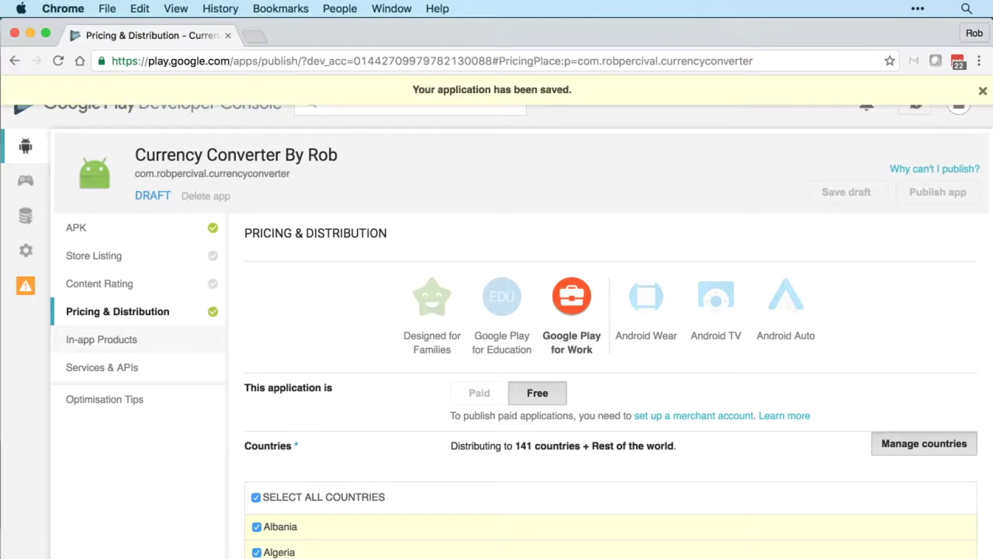
click(101, 339)
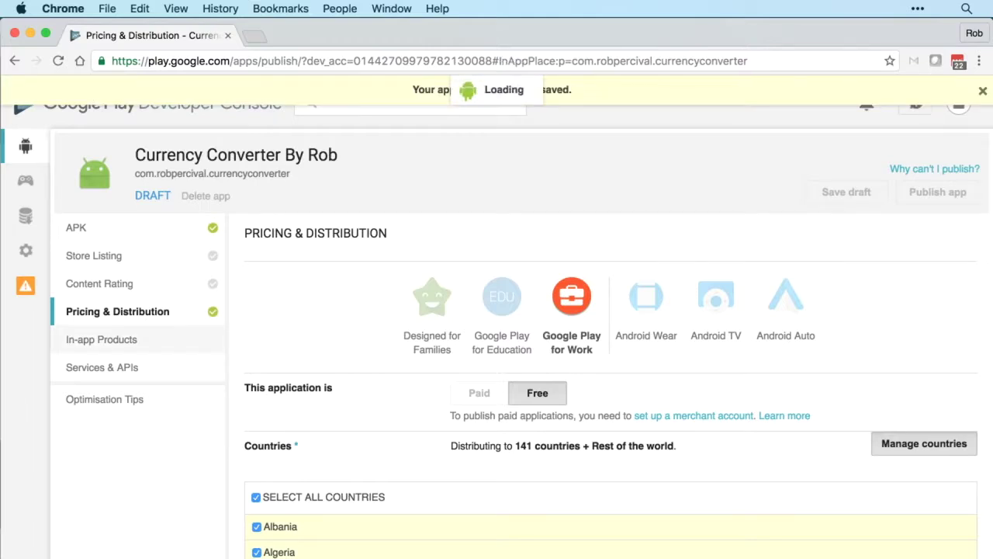
scroll(496, 310, down, 5)
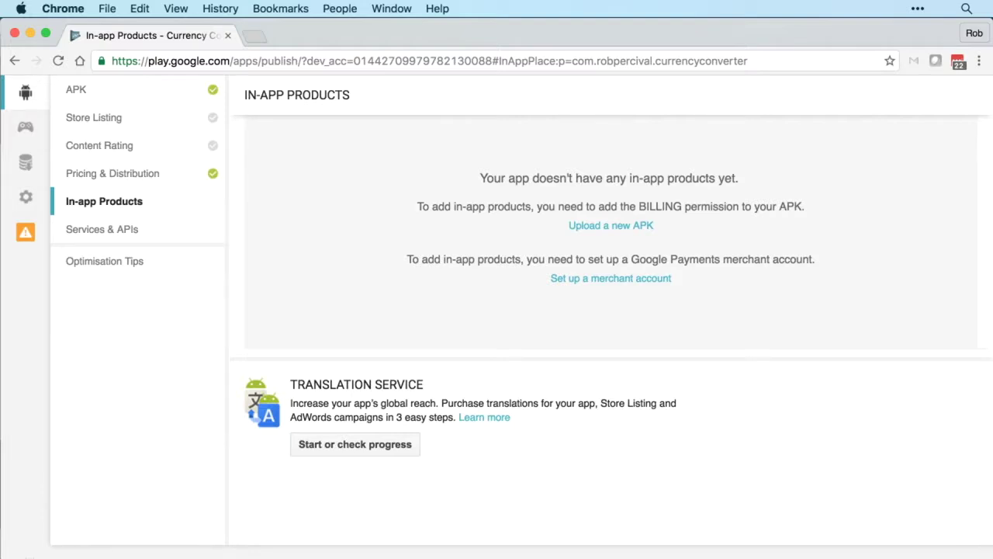
scroll(610, 310, up, 1)
click(102, 229)
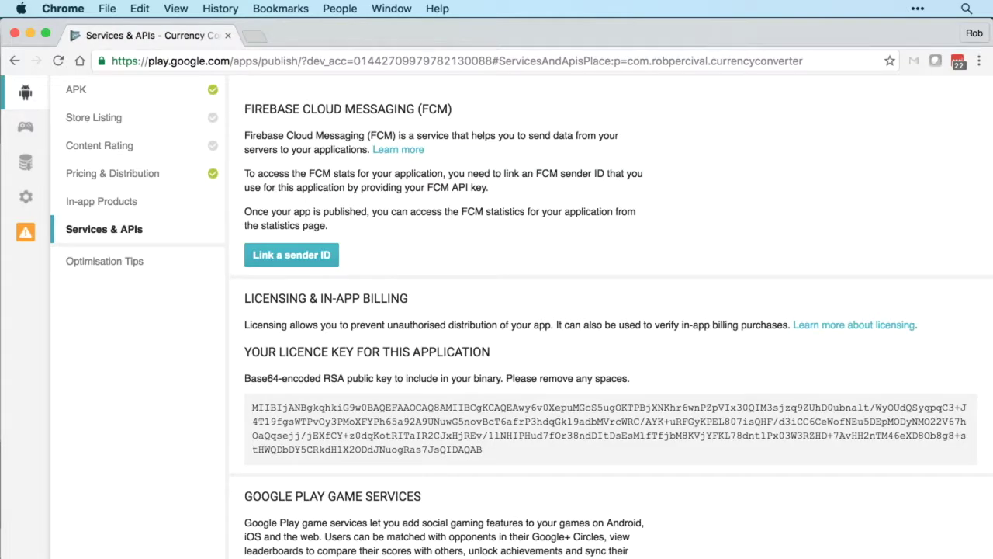
scroll(612, 321, down, 5)
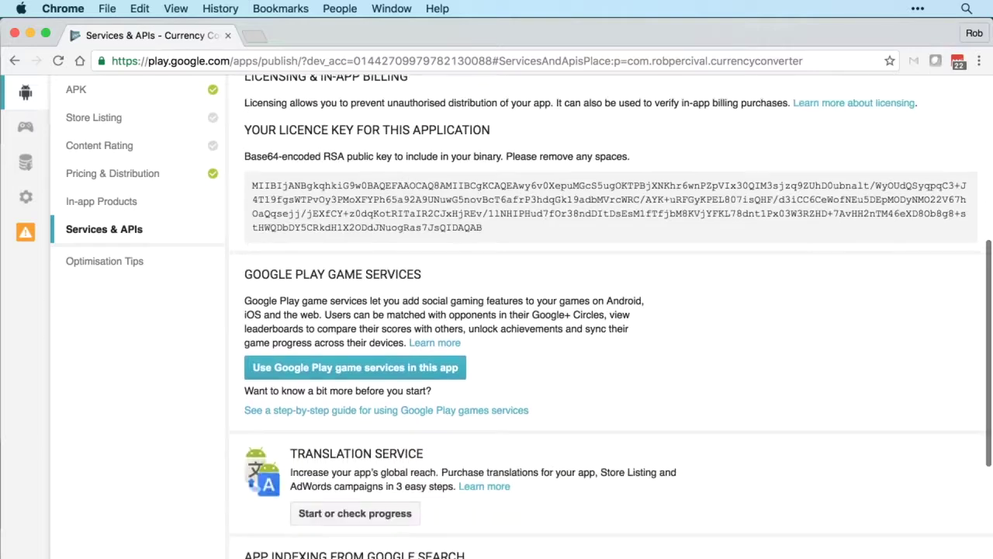
scroll(611, 320, down, 4)
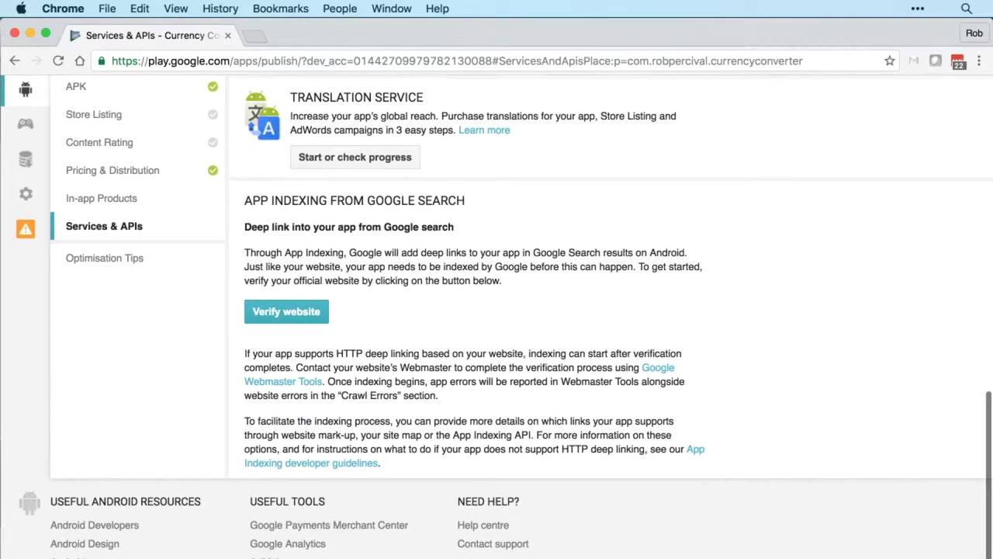
scroll(611, 321, up, 10)
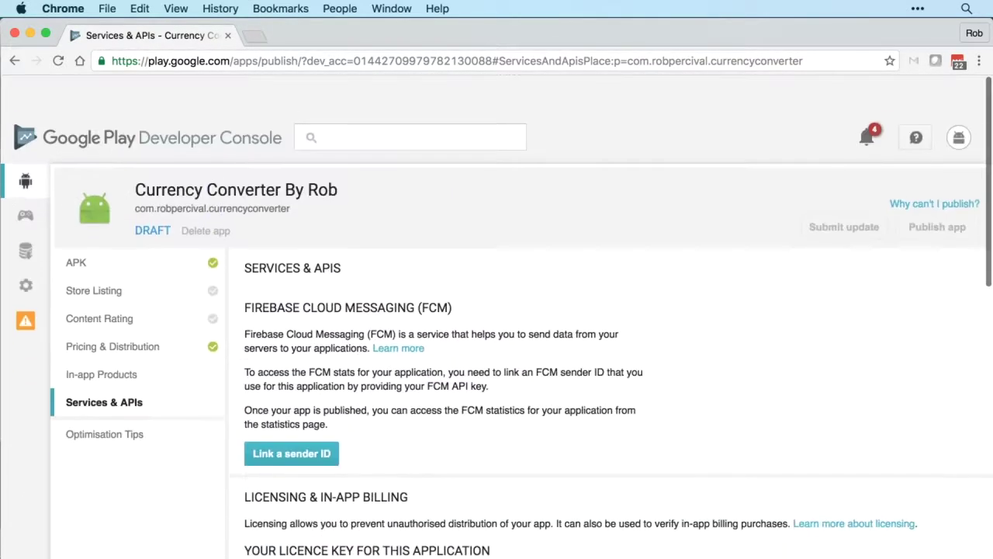